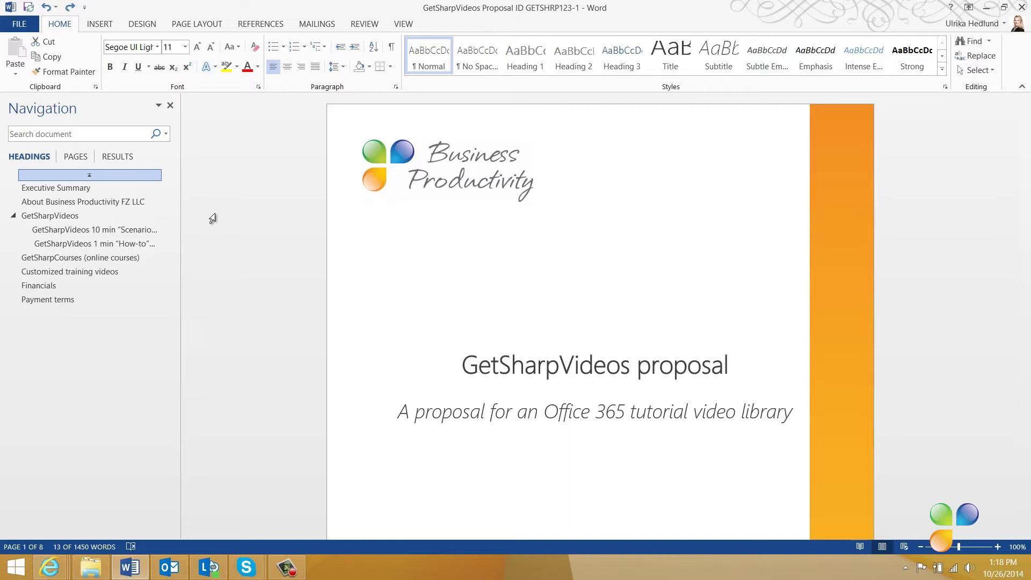
Step: Add the comment 'Should we add a corporate video here?' to the About Business Productivity FZ LLC heading
click(47, 188)
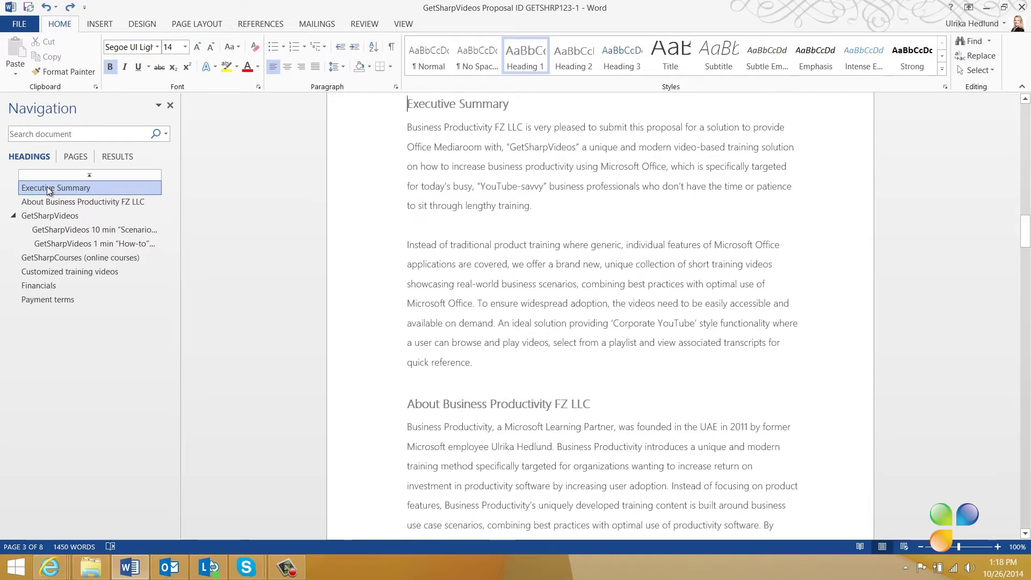
drag(407, 403, 580, 400)
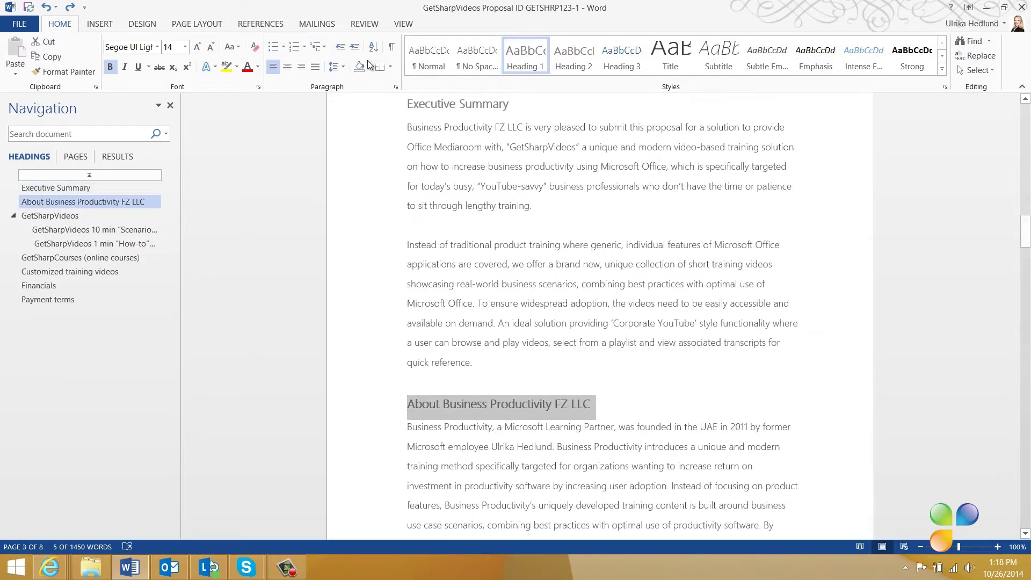
click(364, 25)
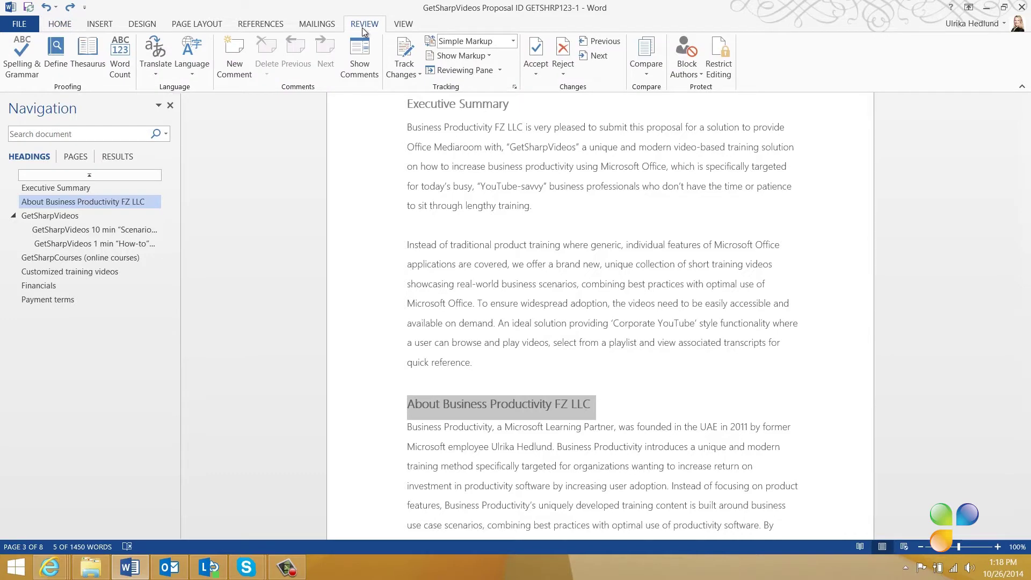
click(235, 65)
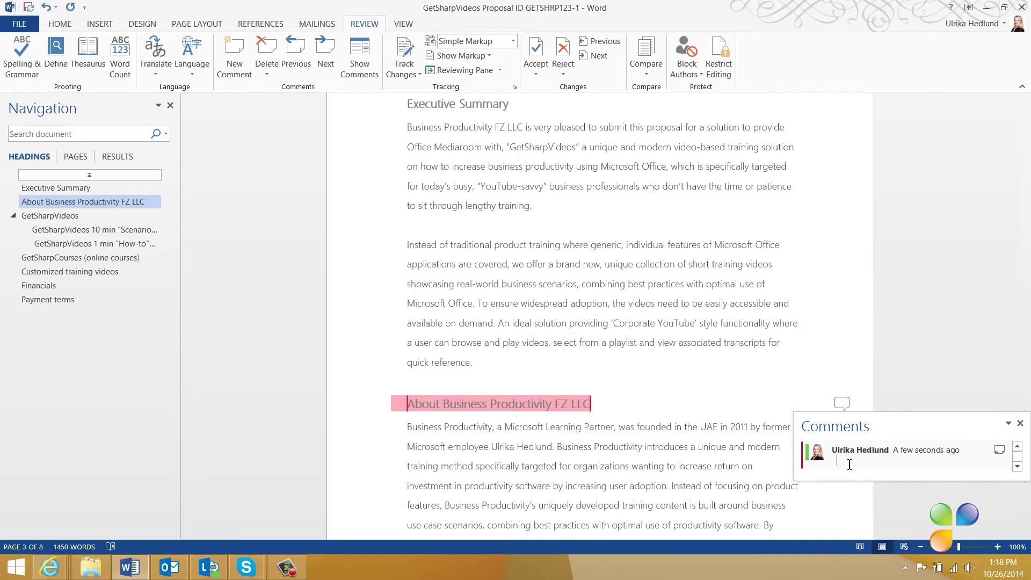
text(Should we add a corporate video here?)
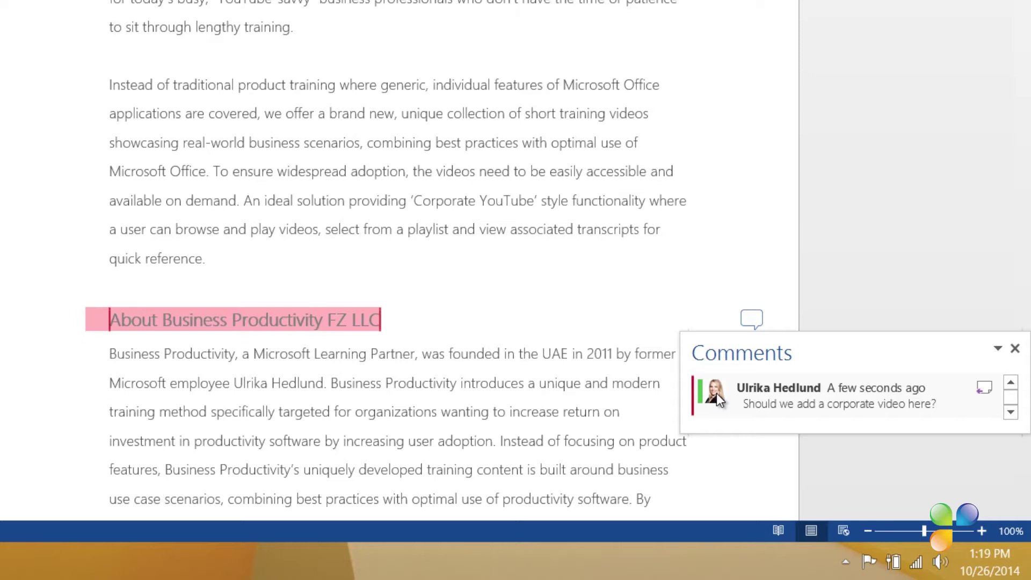
mouse_move(706, 396)
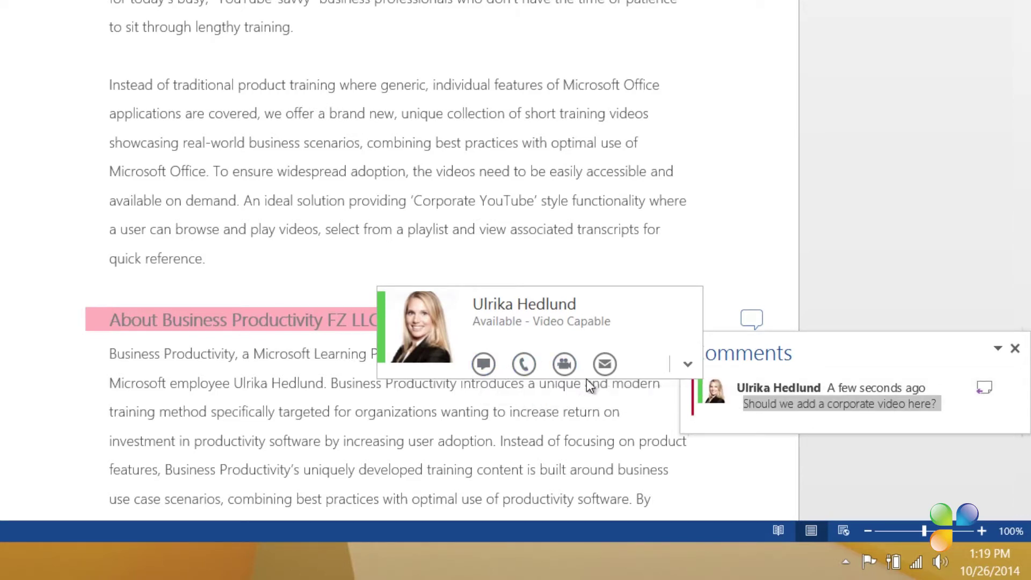
click(677, 471)
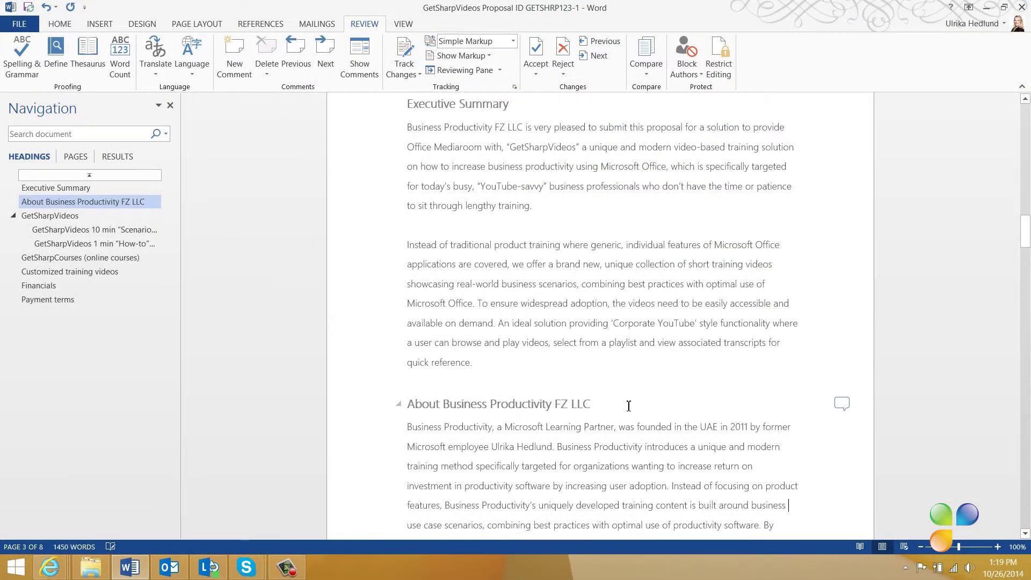
Step: Comment on the GetSharpVideos 10 min 'Scenario' Videos heading, asking a named colleague to add an image
click(130, 233)
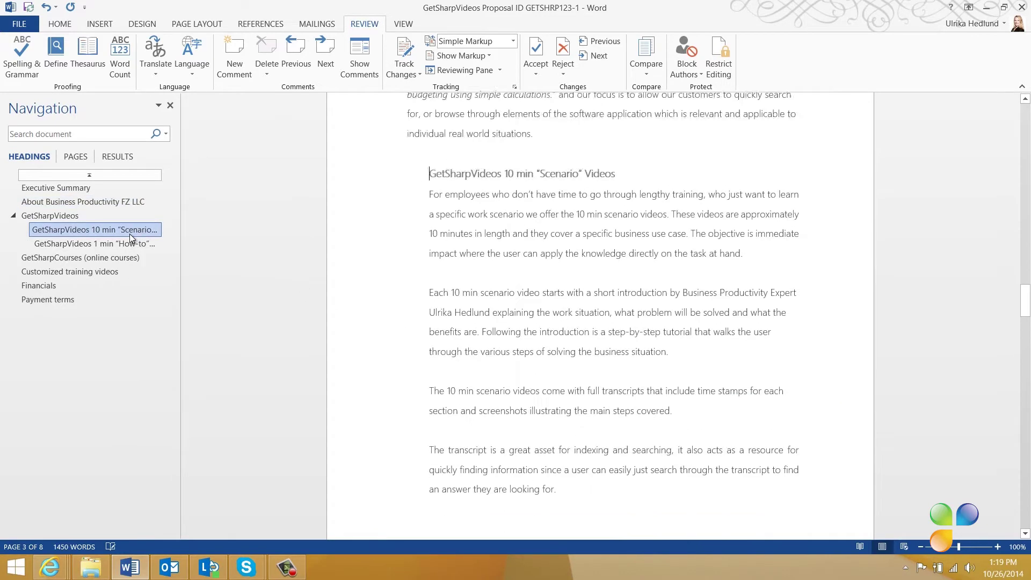
triple_click(440, 110)
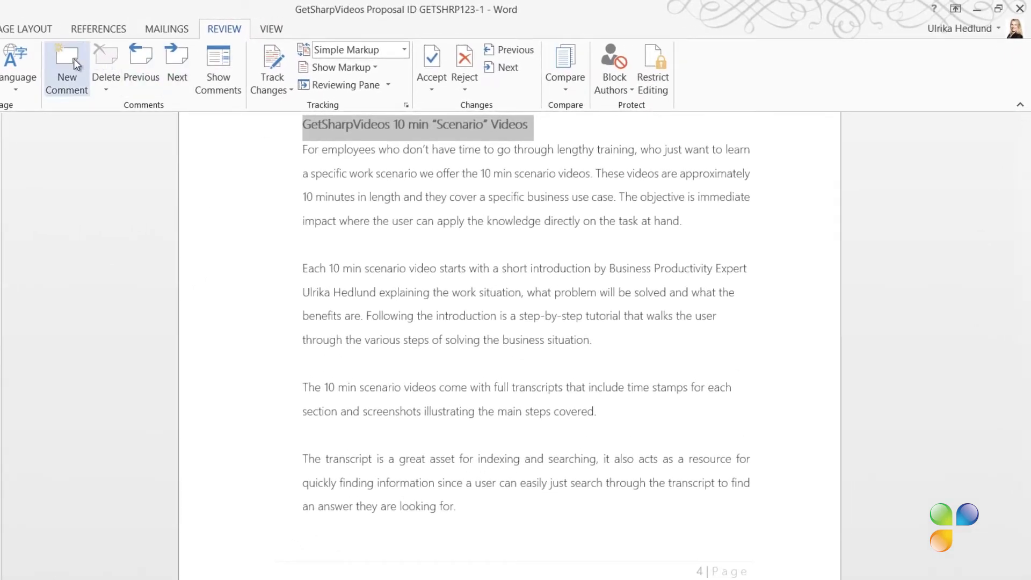
click(73, 59)
text(Nourah - can you add an image here please?)
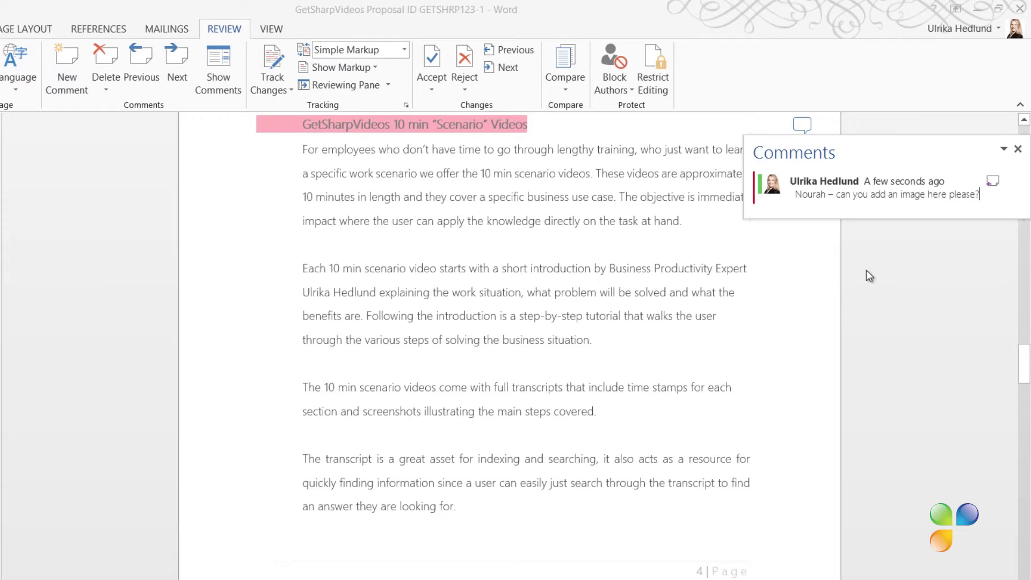
click(870, 271)
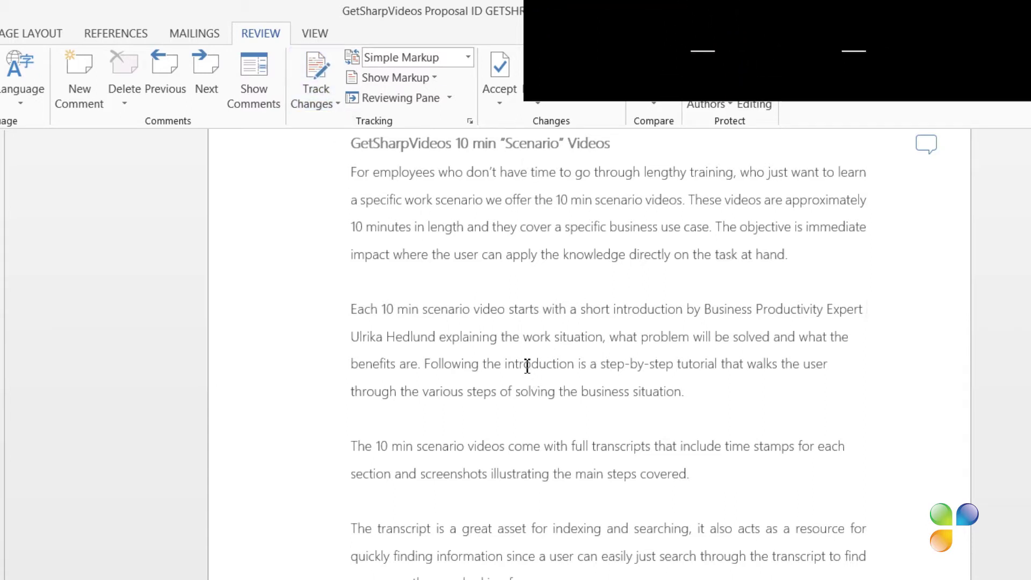
Step: Lock Track Changes with an entered and confirmed password so others cannot turn it off
click(333, 105)
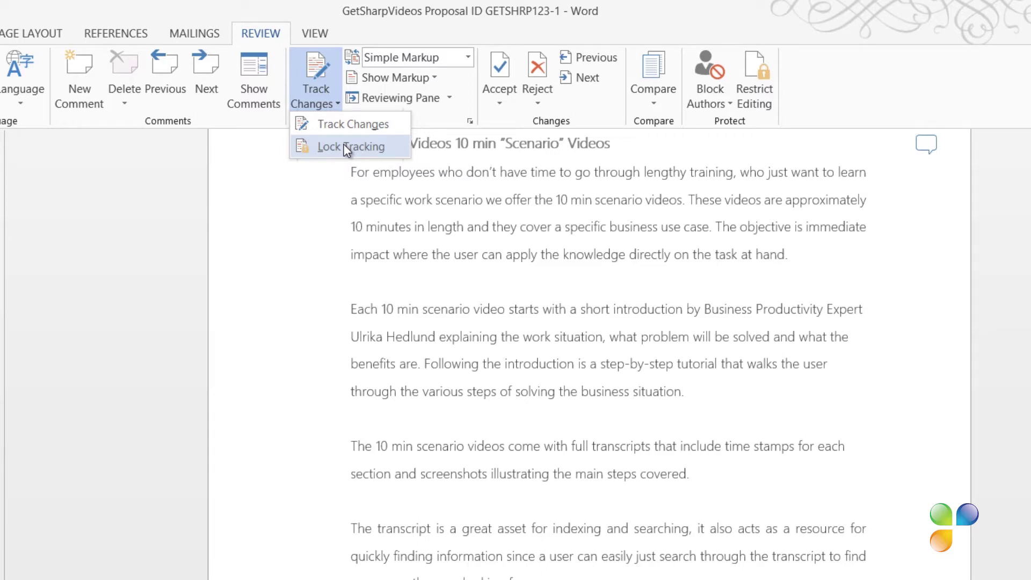
click(346, 147)
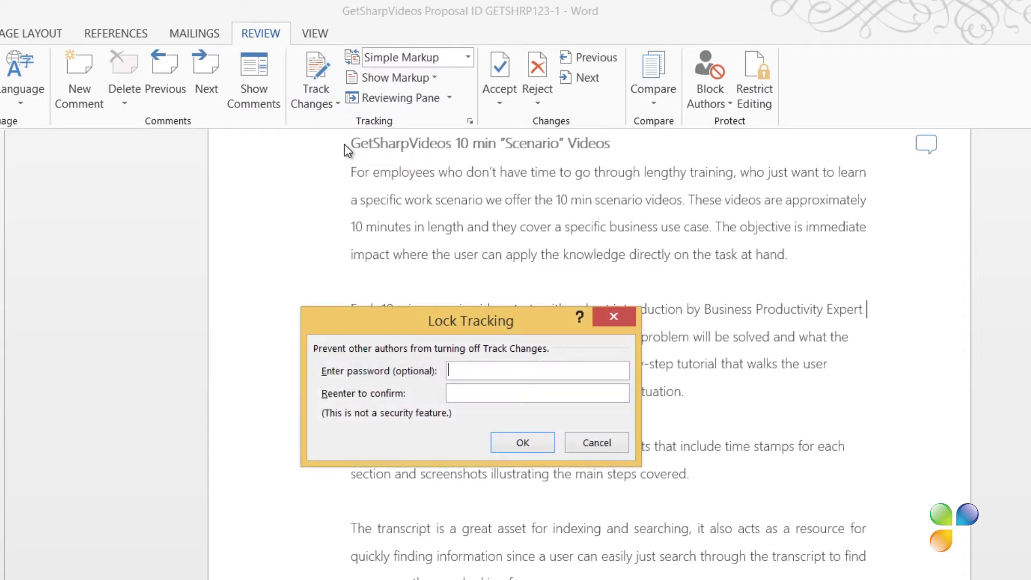
text(***)
text(**)
click(522, 443)
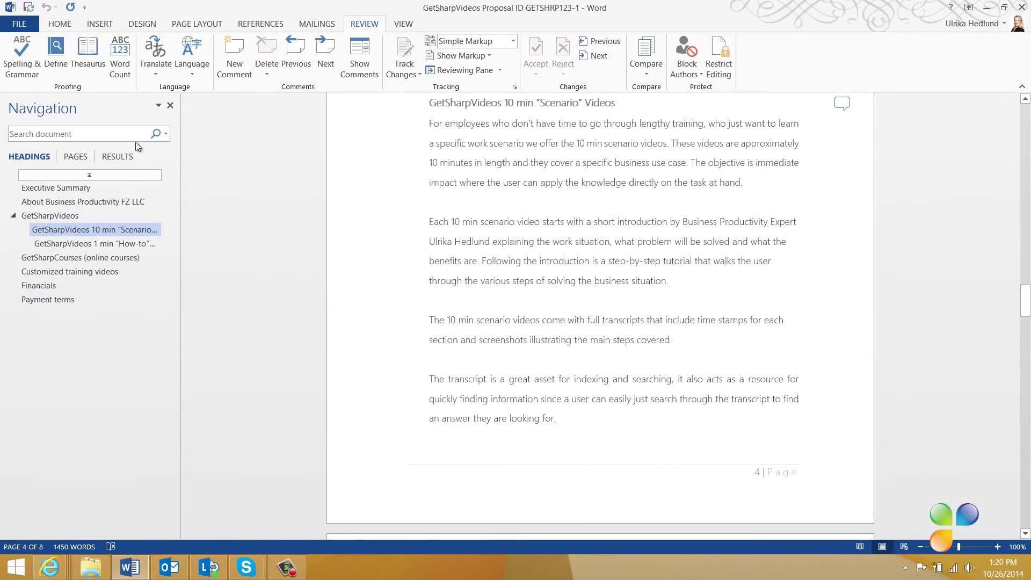
Step: Add the Track Changes on/off indicator to the status bar
click(59, 24)
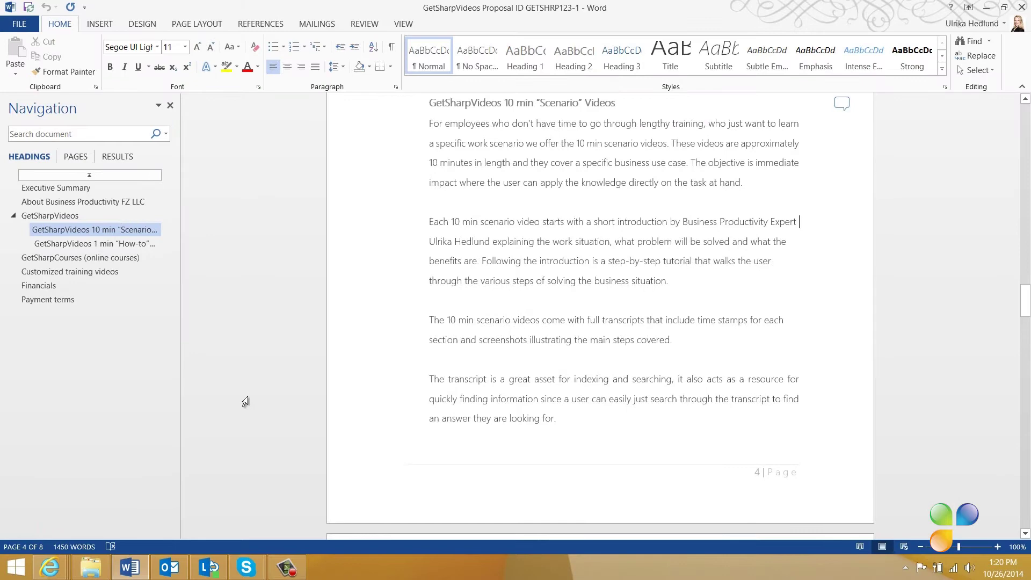
right_click(255, 546)
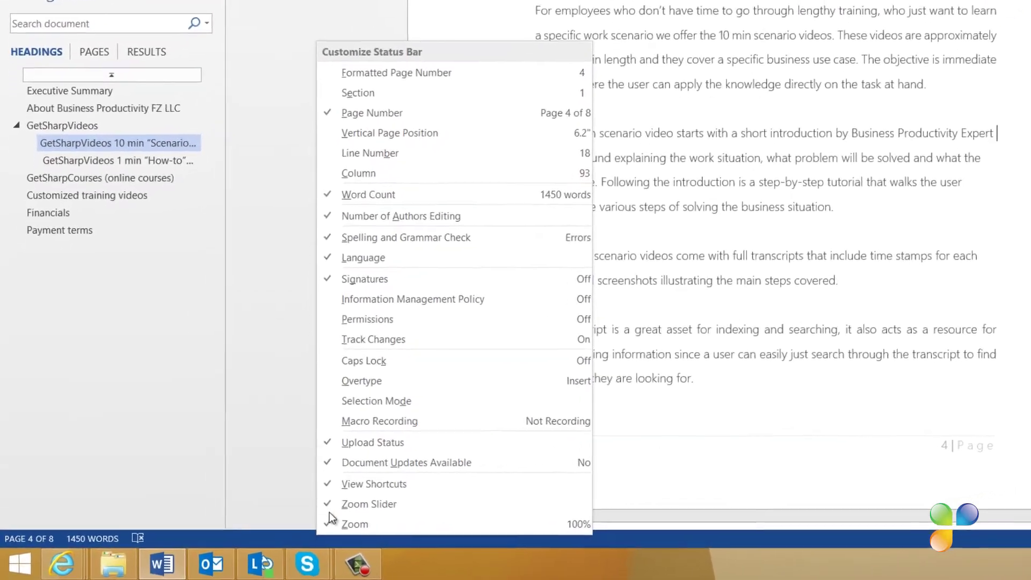
click(389, 338)
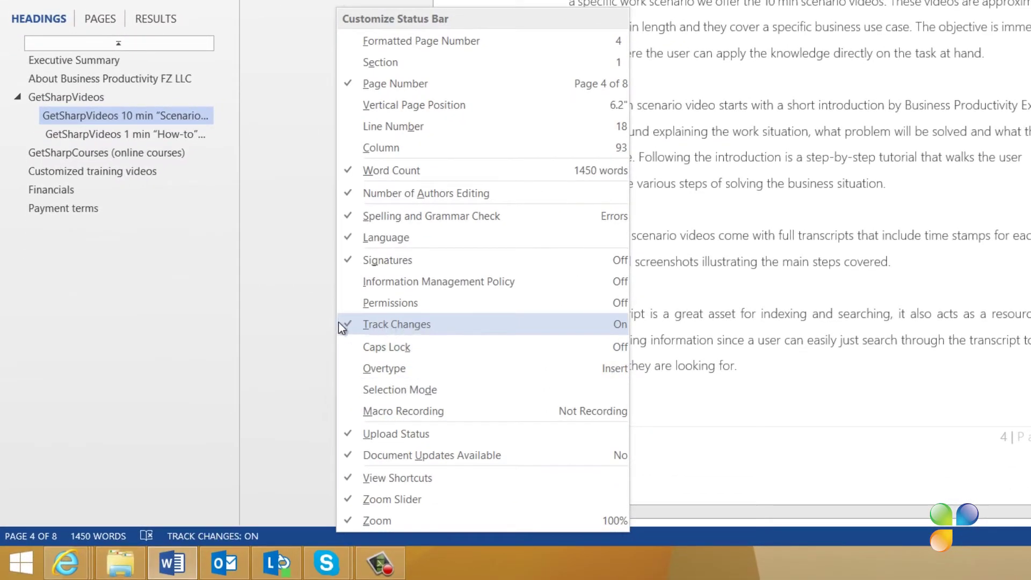
click(292, 333)
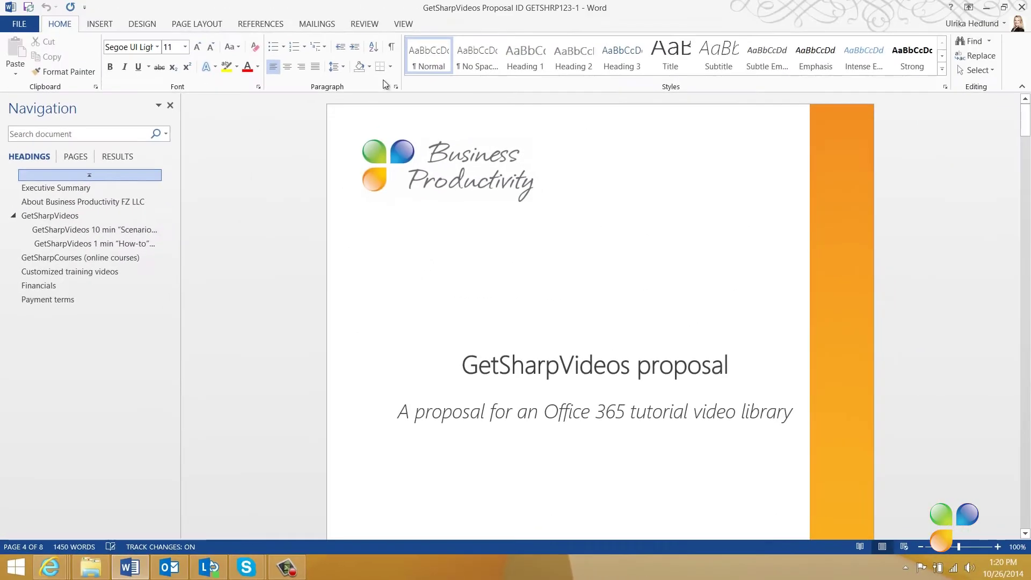
Step: Save the proposal to OneDrive and start a Send a Link e-mail addressed to the colleague
click(29, 7)
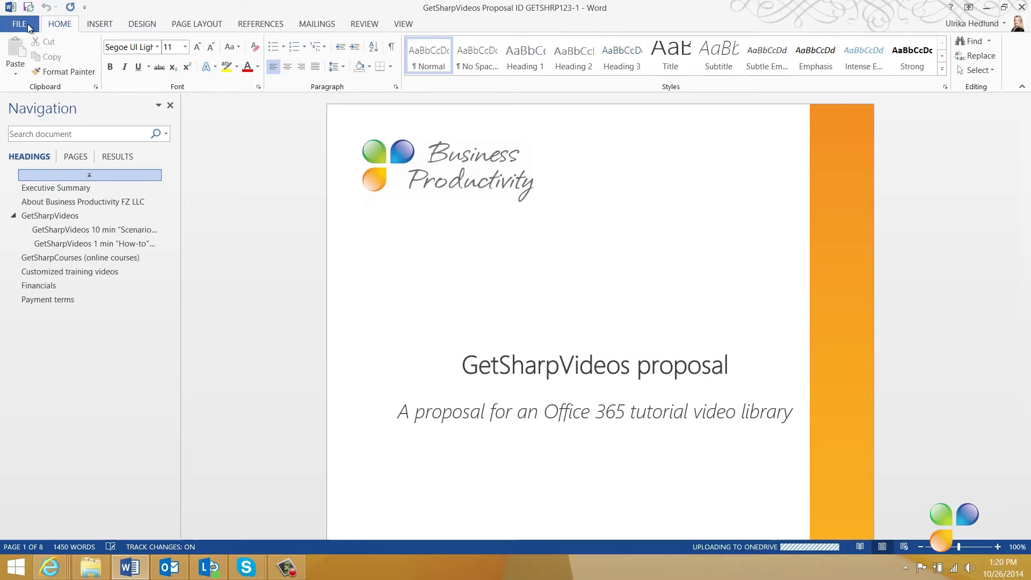
click(24, 24)
click(47, 190)
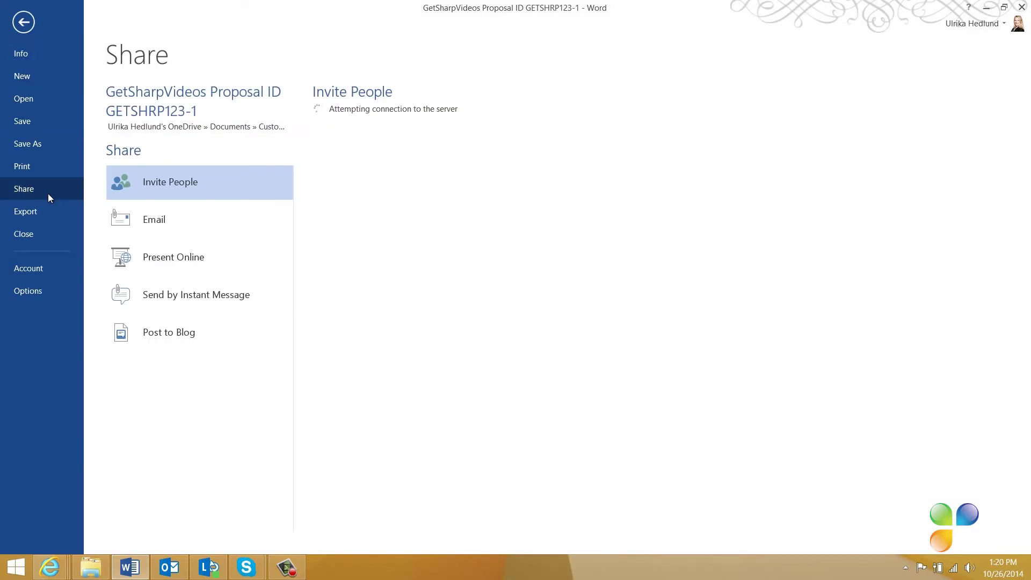
click(133, 215)
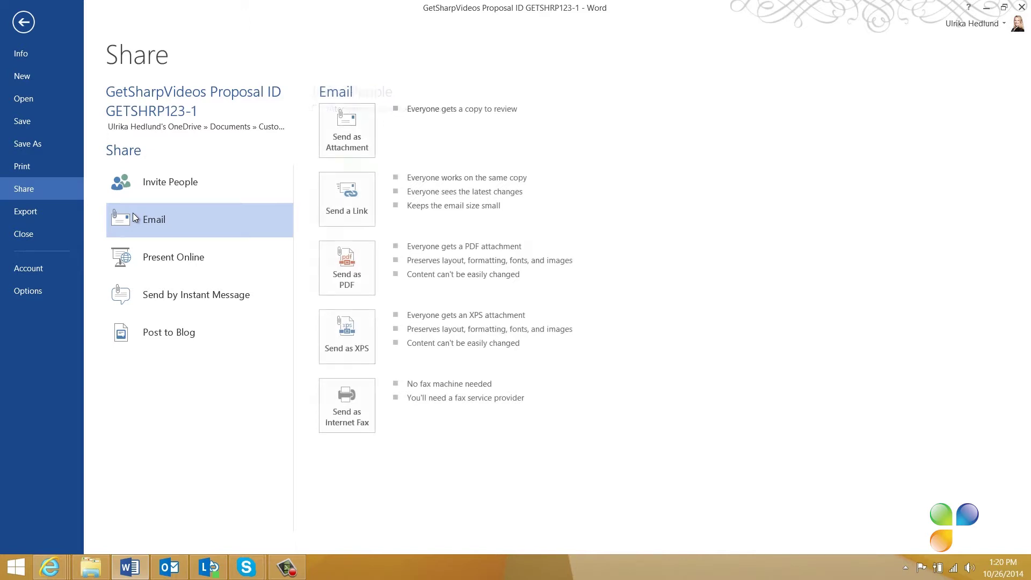
click(343, 197)
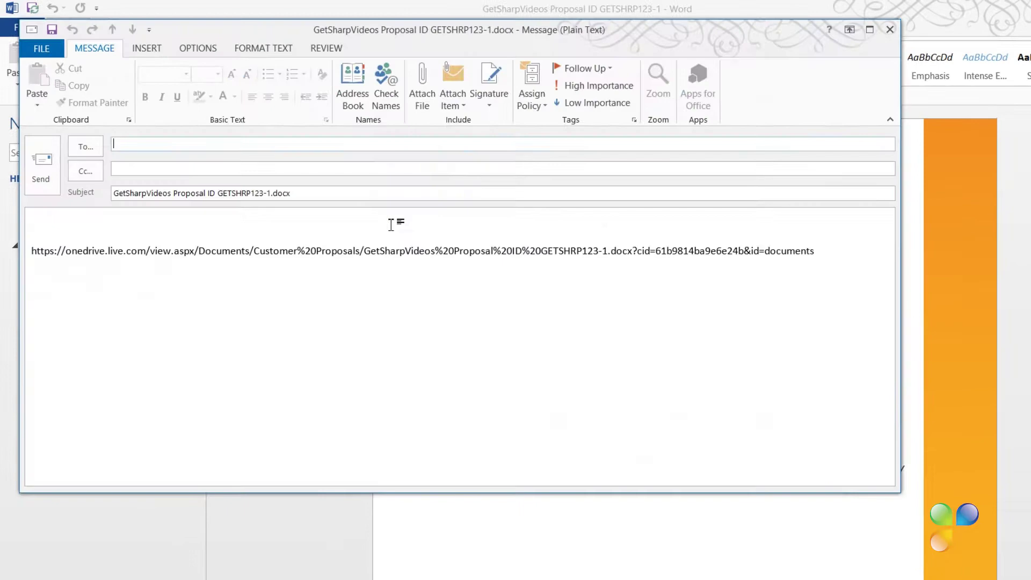
text(No)
key(Return)
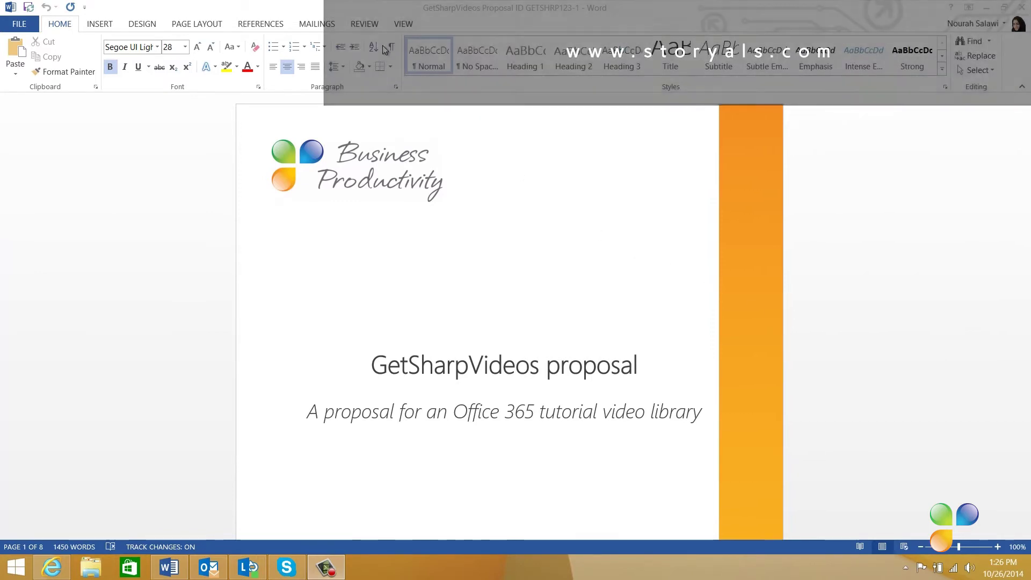
Step: Show the Review commands and scroll past the cover and contents to the Executive Summary on page 3
click(368, 25)
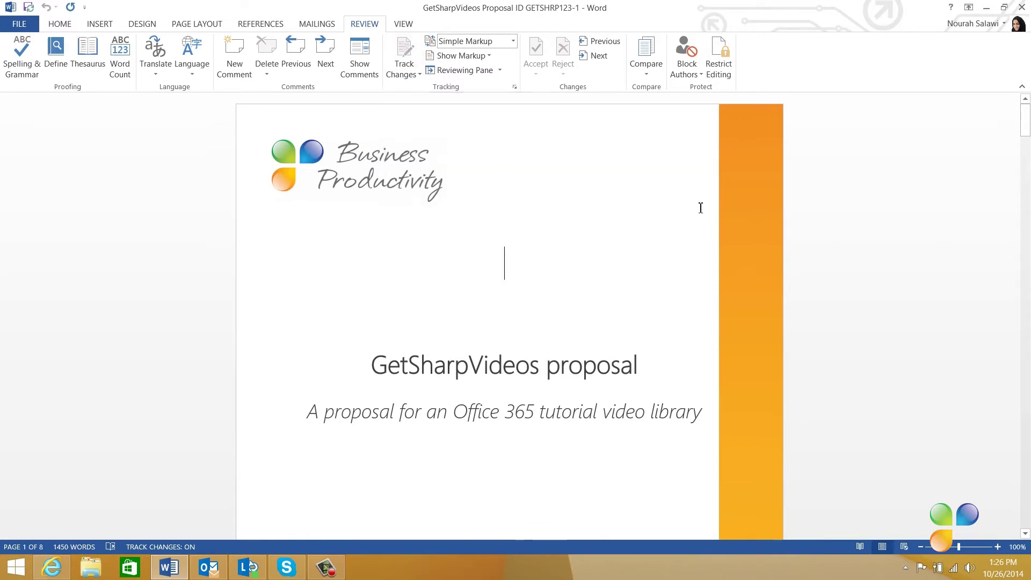
scroll(667, 296, down, 20)
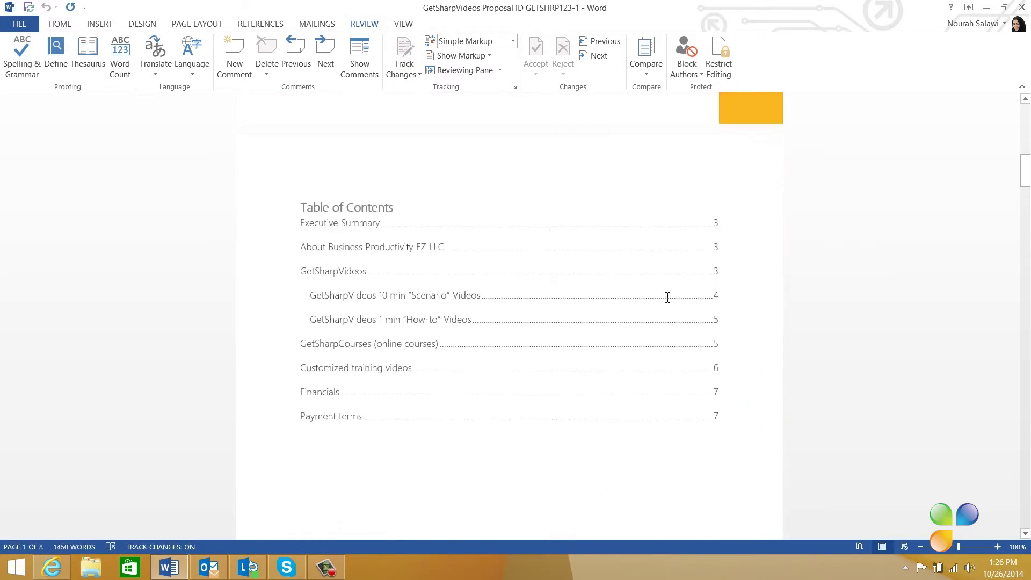
scroll(667, 296, down, 7)
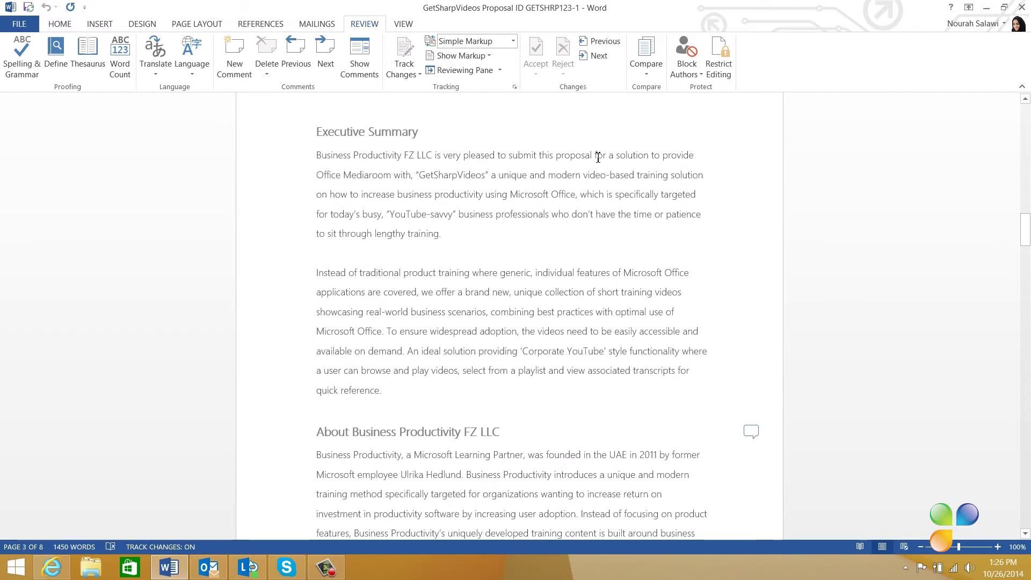
Step: Delete 'for a solution' and italicise GetSharpVideos in the Executive Summary
drag(598, 157, 634, 156)
key(Delete)
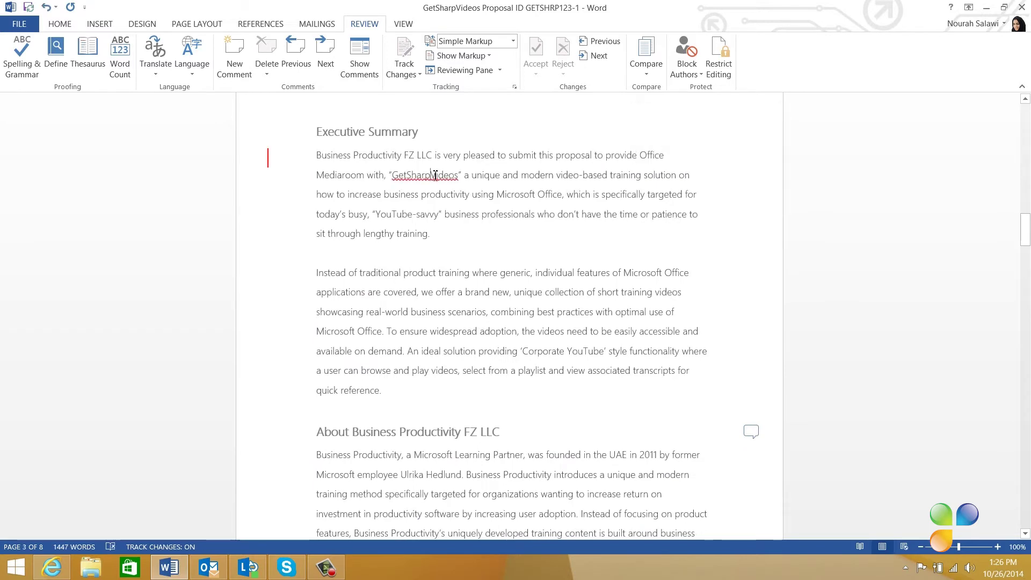
double_click(435, 175)
key(ctrl+i)
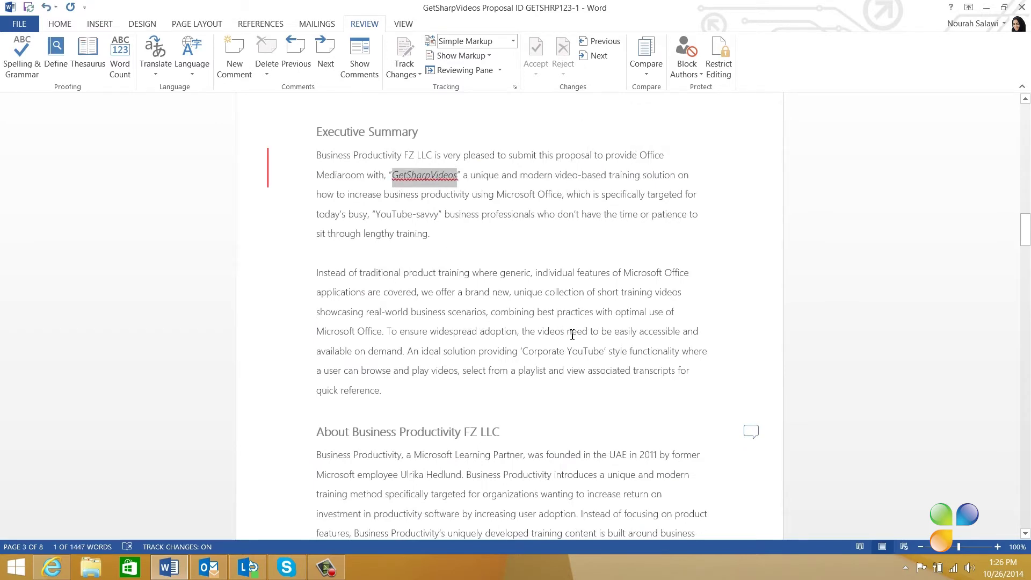
Step: Replace 'need to be easily' with 'are' and switch to All Markup
drag(569, 331, 630, 333)
key(Delete)
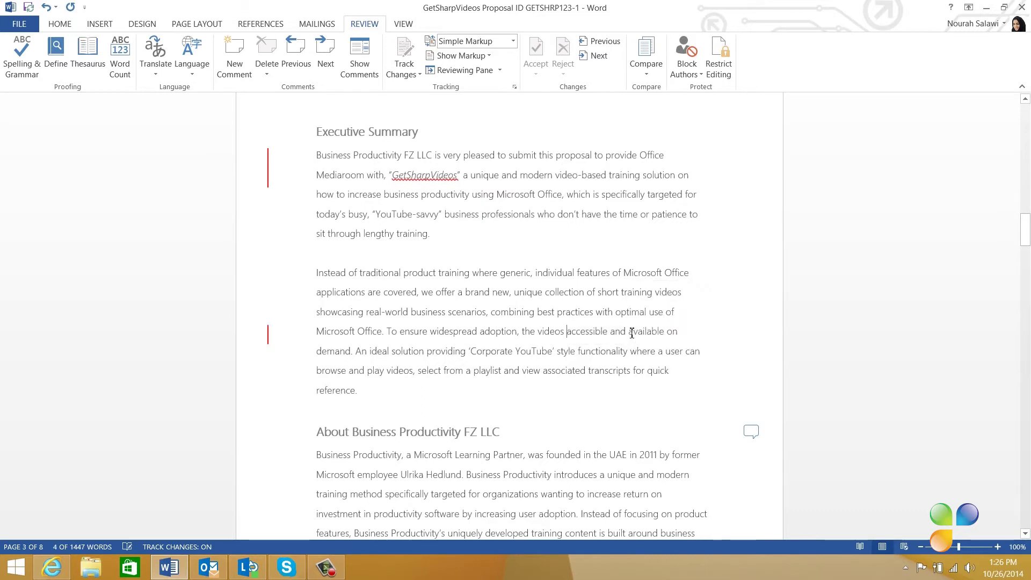
text(are)
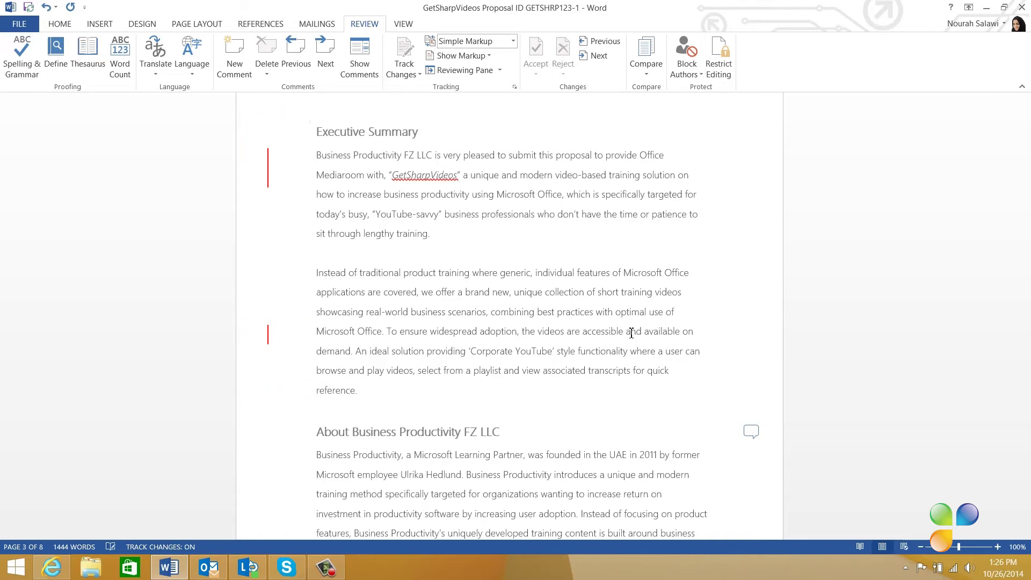
click(268, 164)
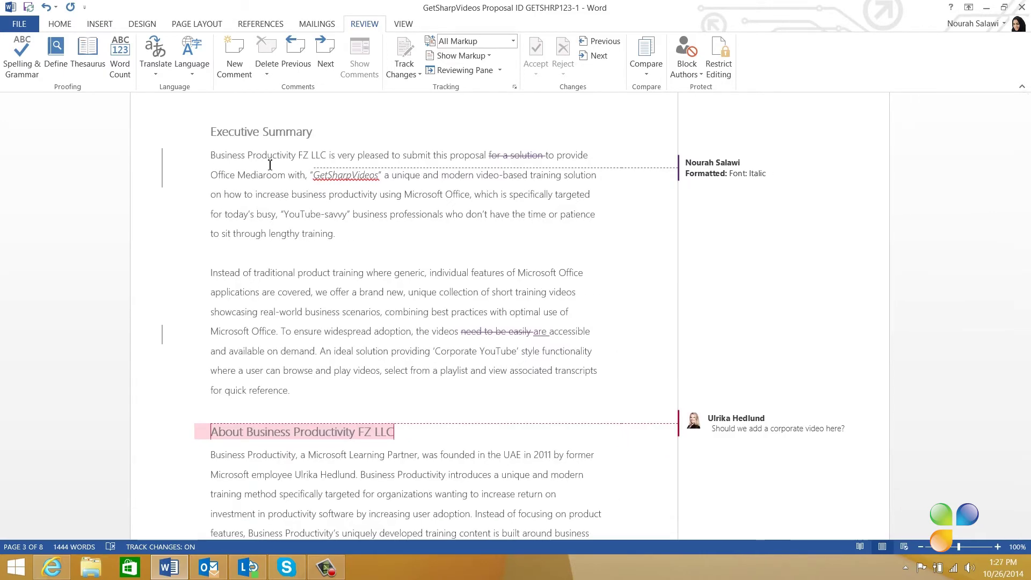
Step: Switch from All Markup back to Simple Markup using the margin change bar
click(162, 172)
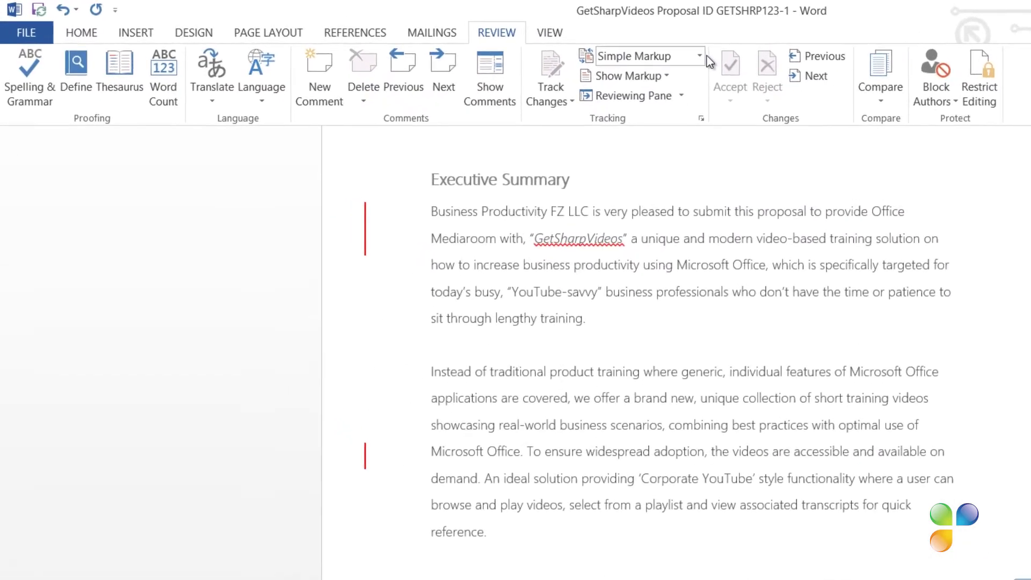
click(712, 57)
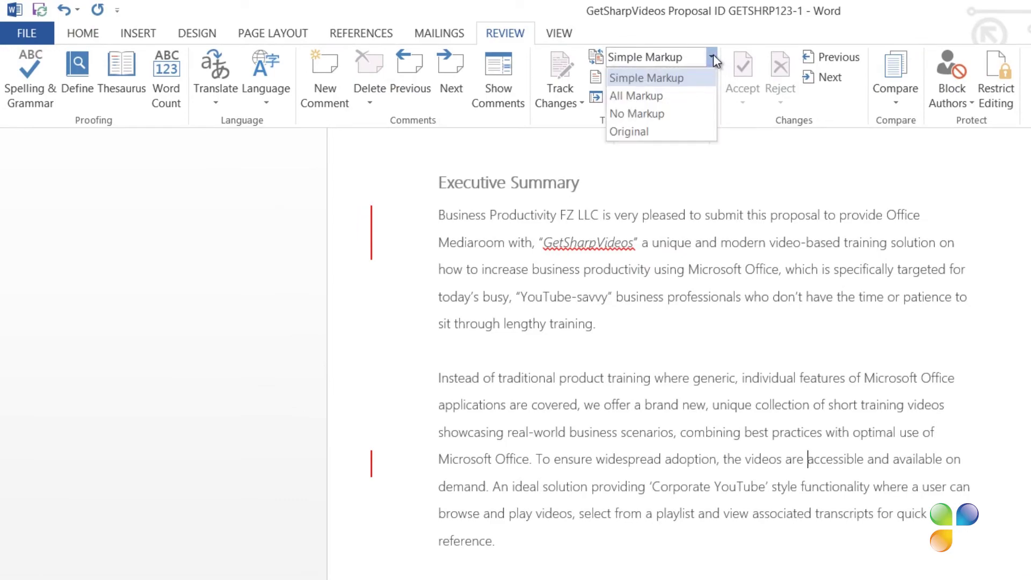
click(702, 95)
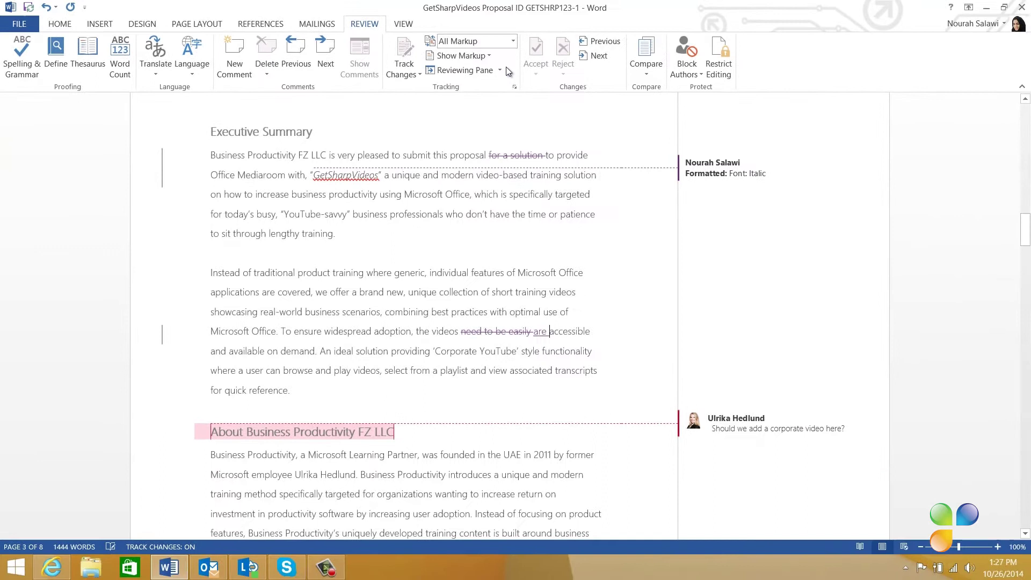
click(513, 40)
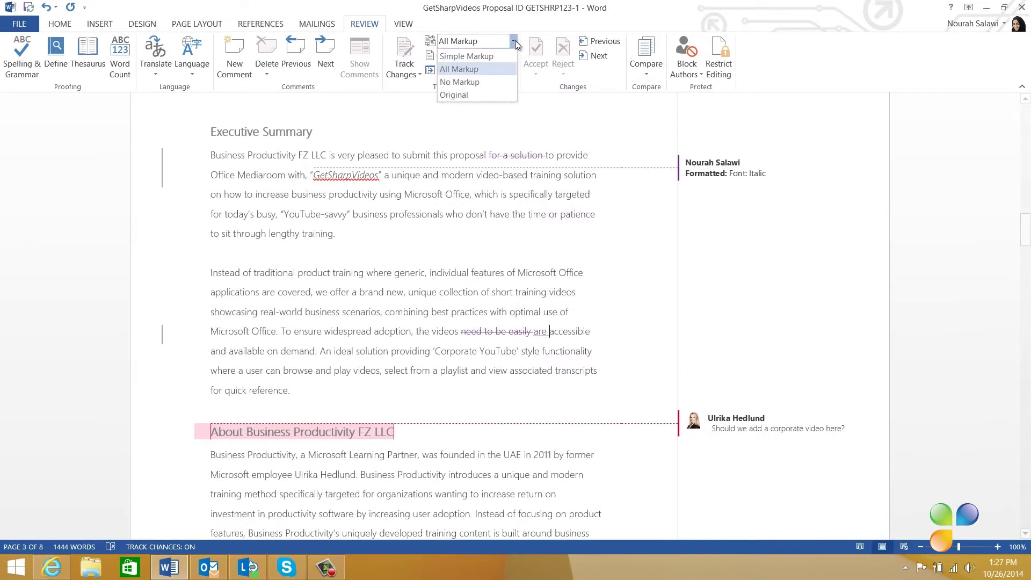
click(503, 82)
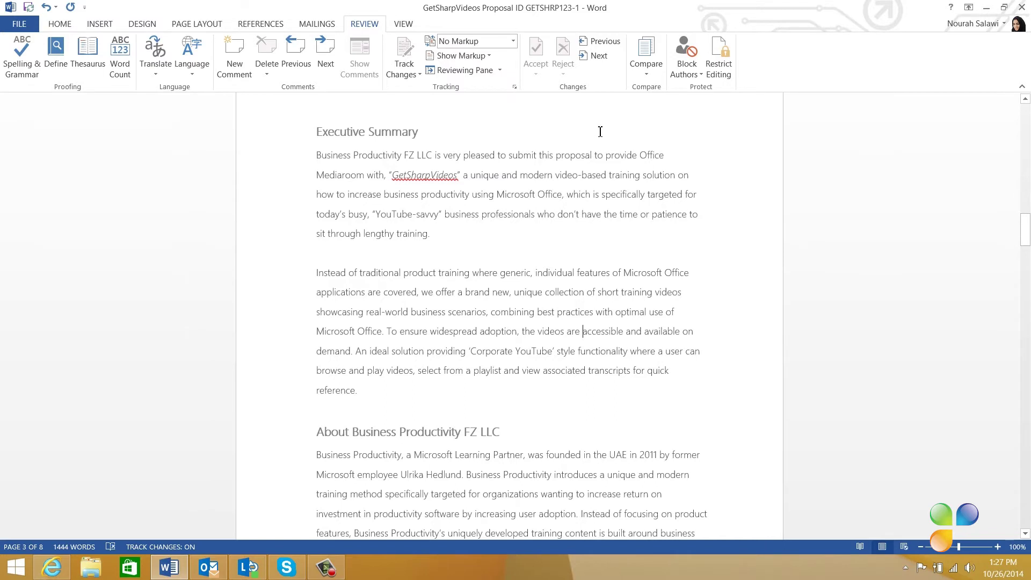
click(513, 41)
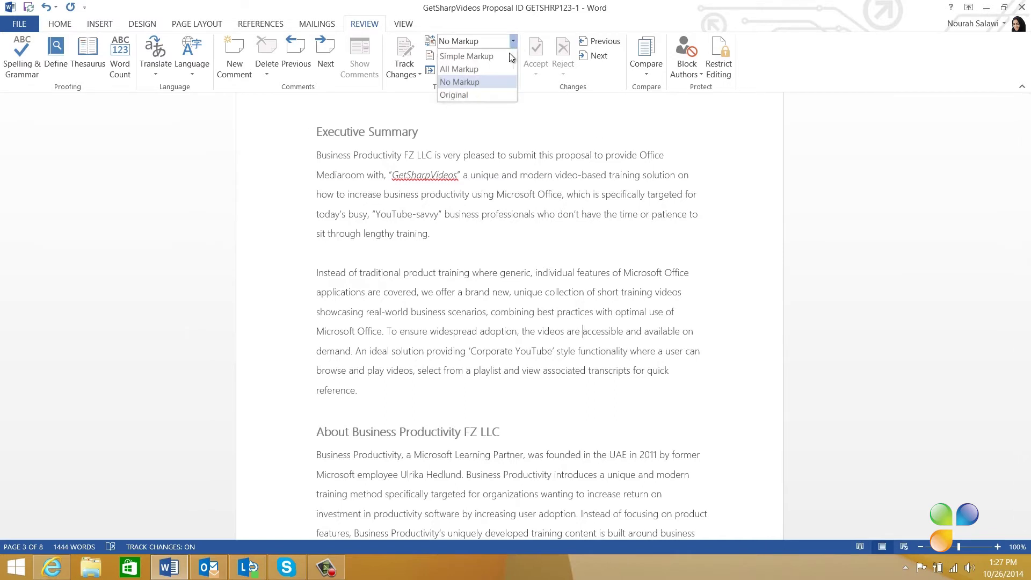
click(497, 95)
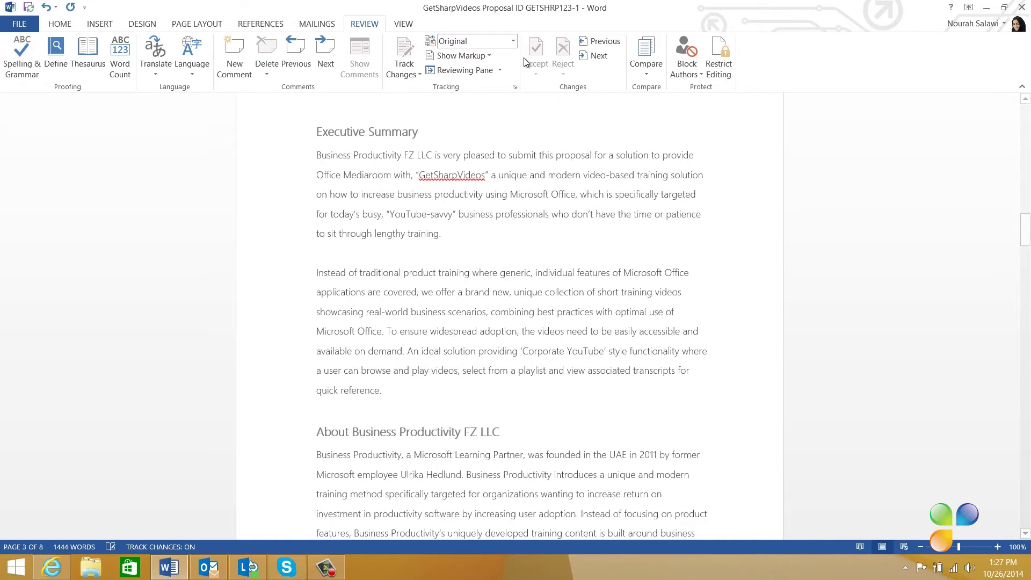
click(514, 41)
key(Escape)
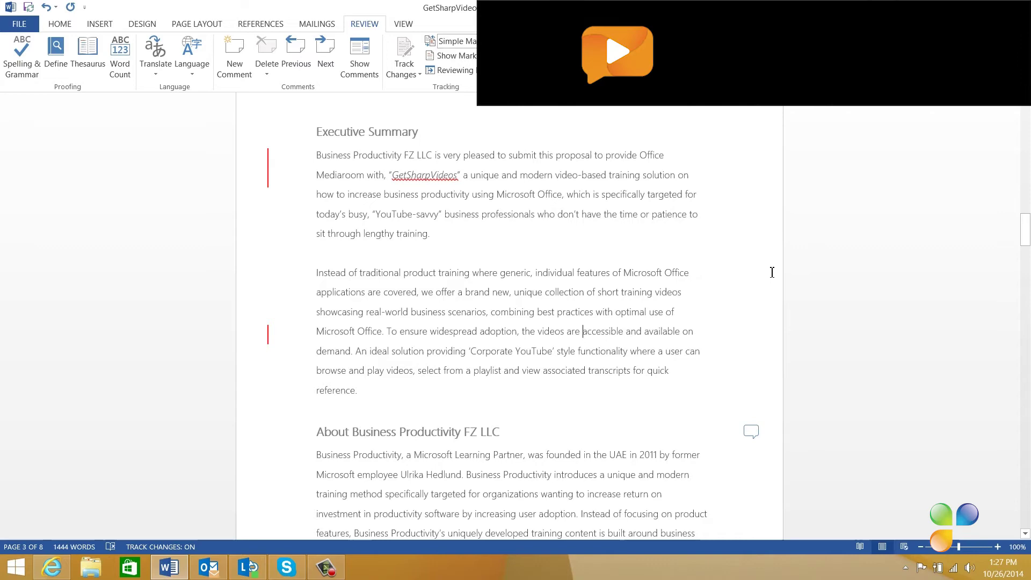
Step: Reply 'Yes, add it as an online video in Word 2013 so they can watch it in the document.' to the corporate-video comment
scroll(771, 271, down, 3)
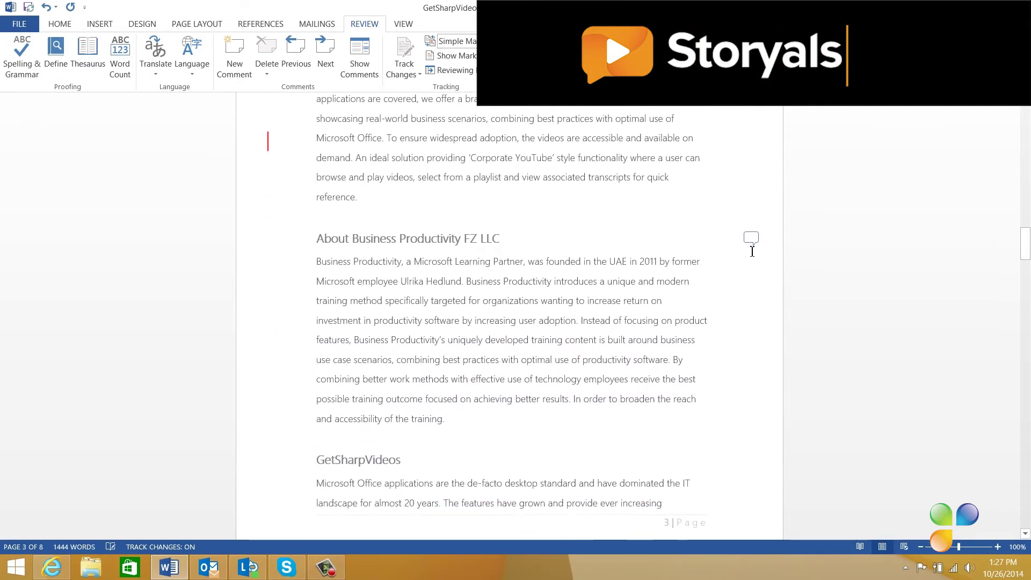
click(750, 237)
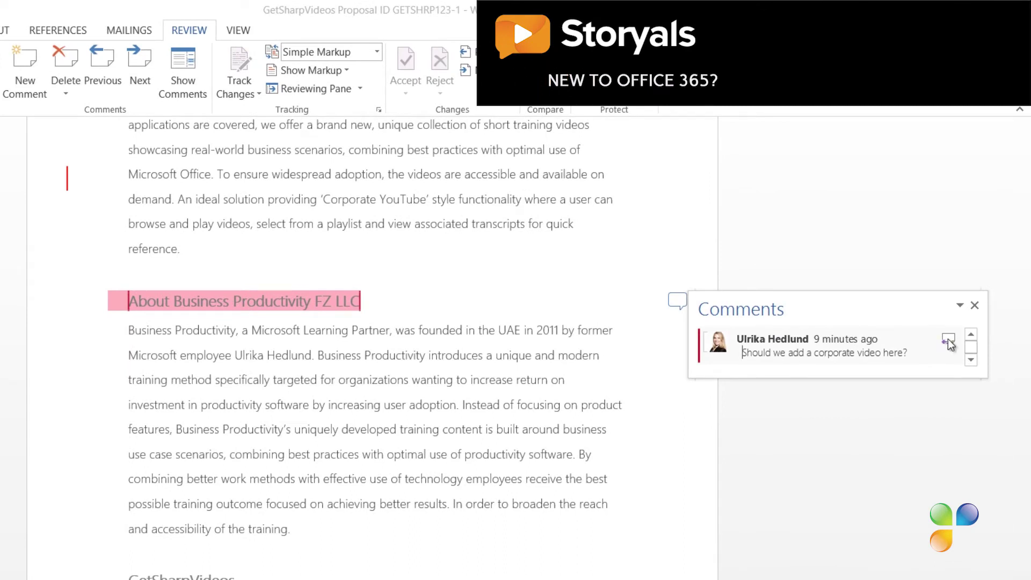
click(948, 341)
text(Yes, add it as an online video in Word 2013 so they can watch it in the document.)
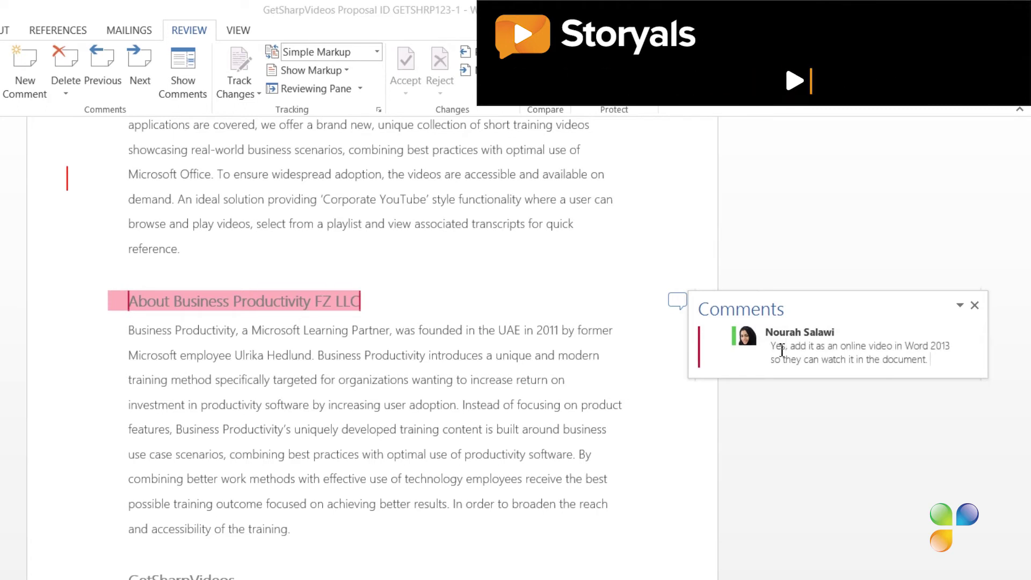
key(Return)
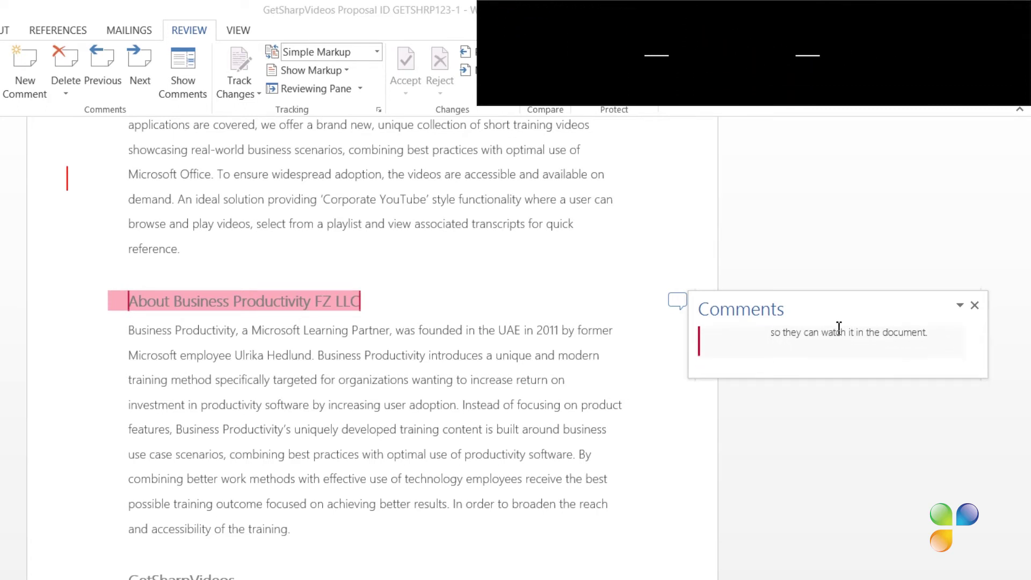
Step: Enlarge the Comments pane through its Size option
click(959, 305)
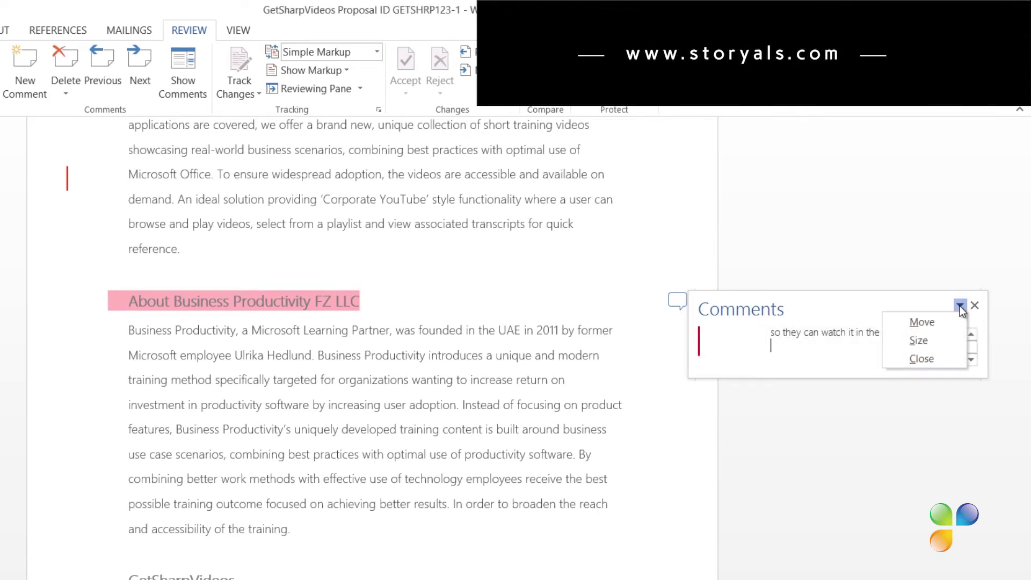
click(939, 341)
click(1012, 462)
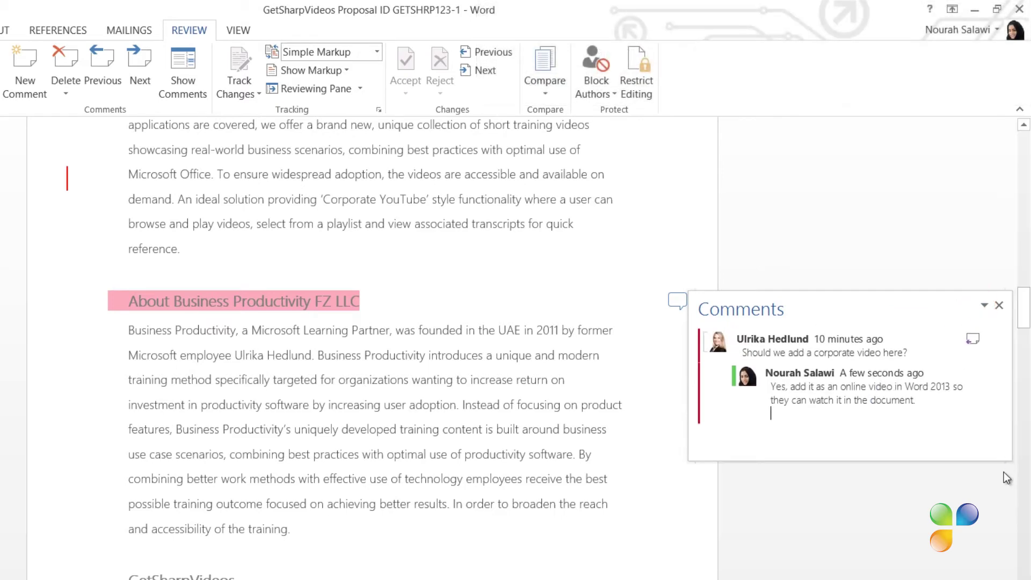
Step: Close the Comments pane, then choose Share > Email > Send a Link for the proposal
click(982, 489)
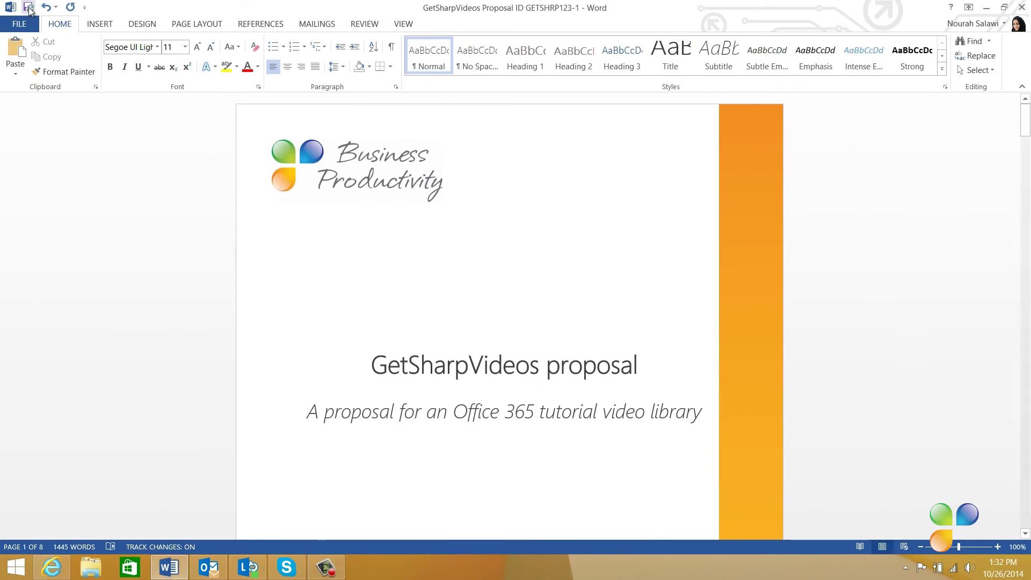
click(24, 25)
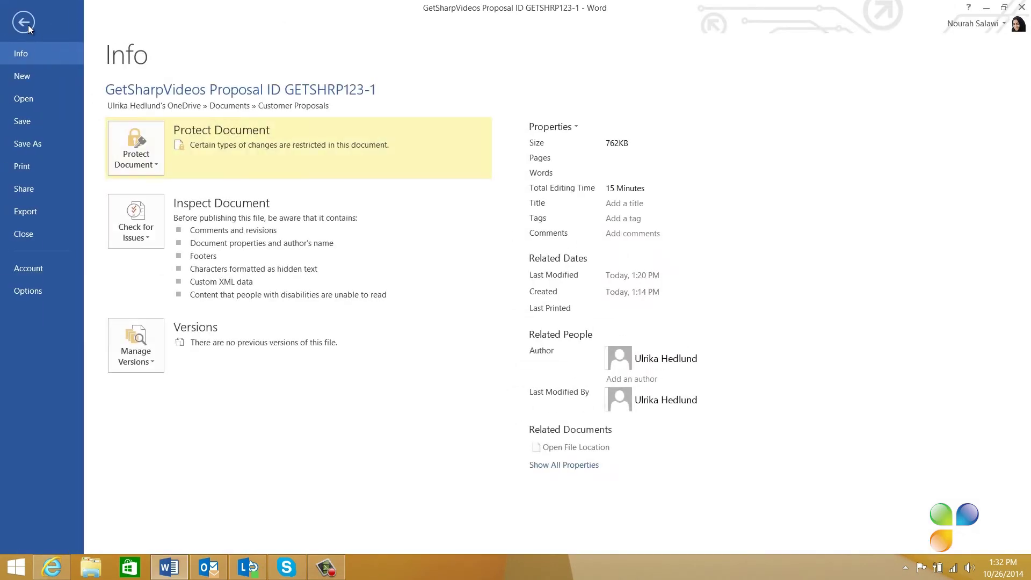
click(29, 190)
click(208, 231)
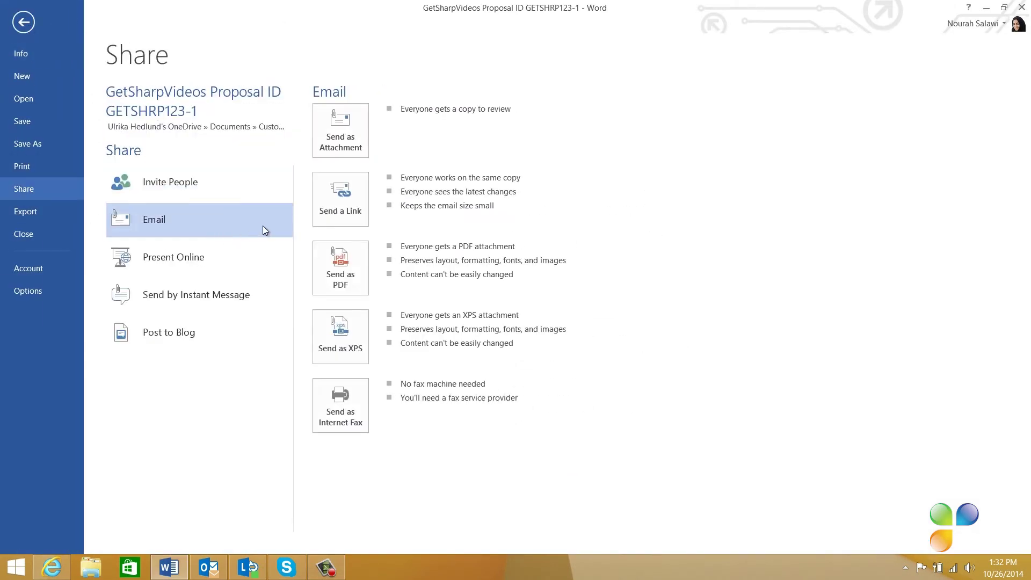
click(341, 199)
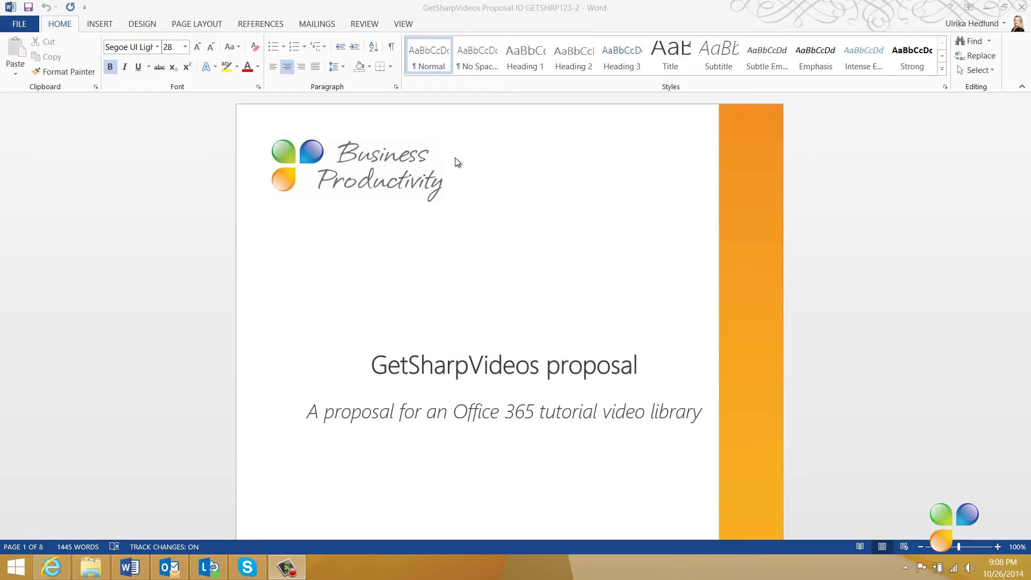
Step: Unlock change tracking on the proposal with its tracking password, keeping Track Changes on
click(364, 24)
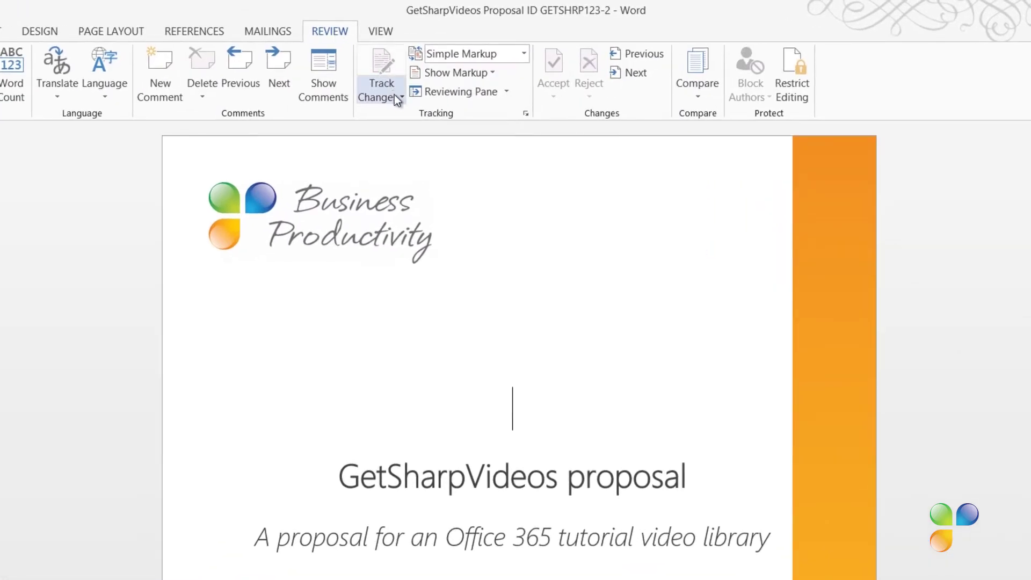
click(394, 95)
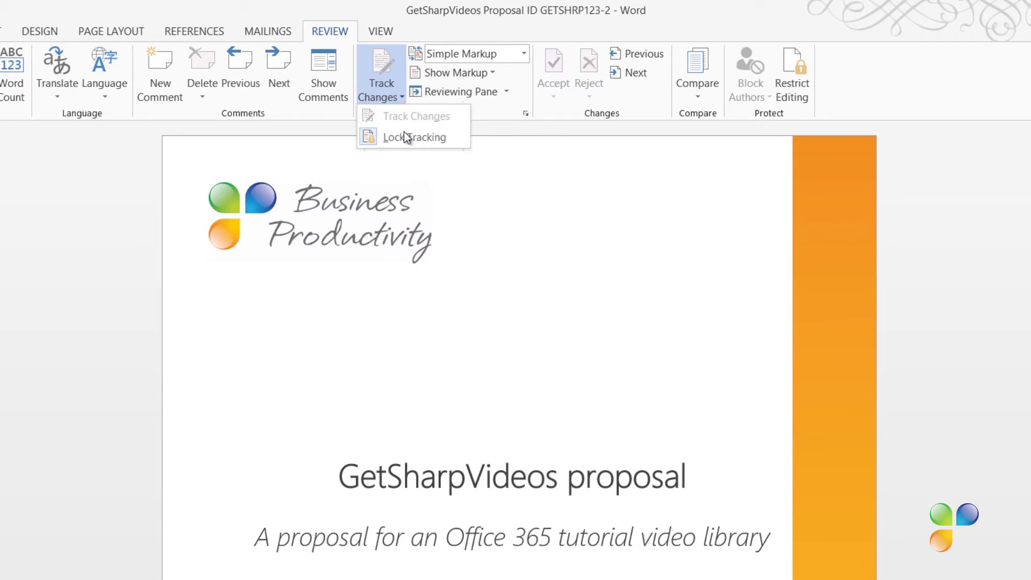
click(404, 132)
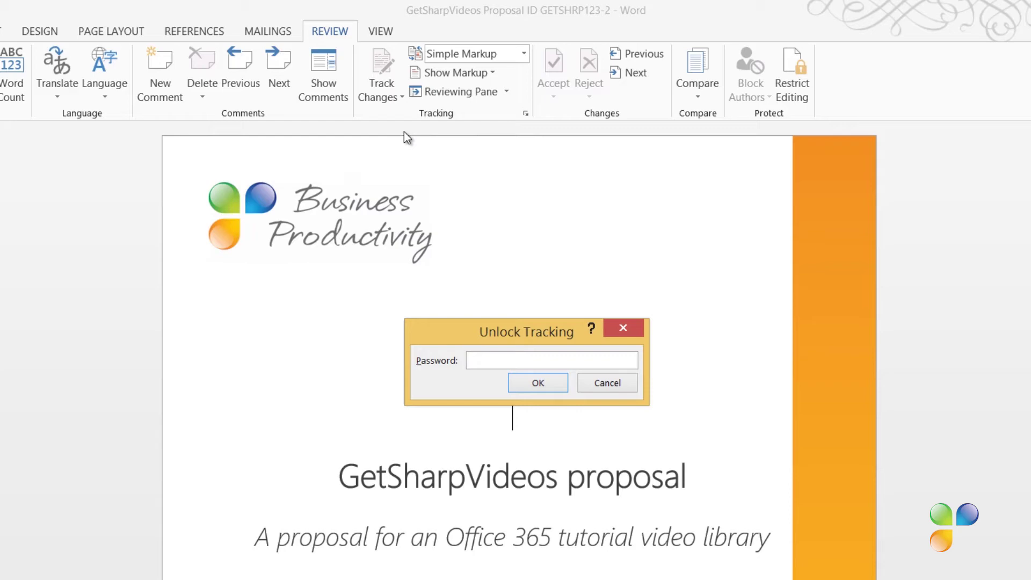
text(123)
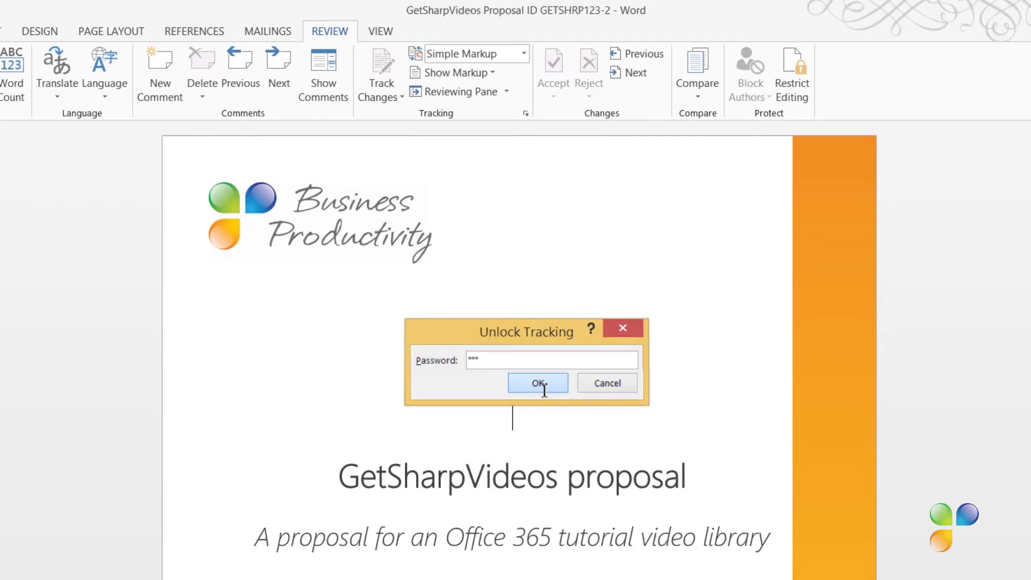
click(538, 383)
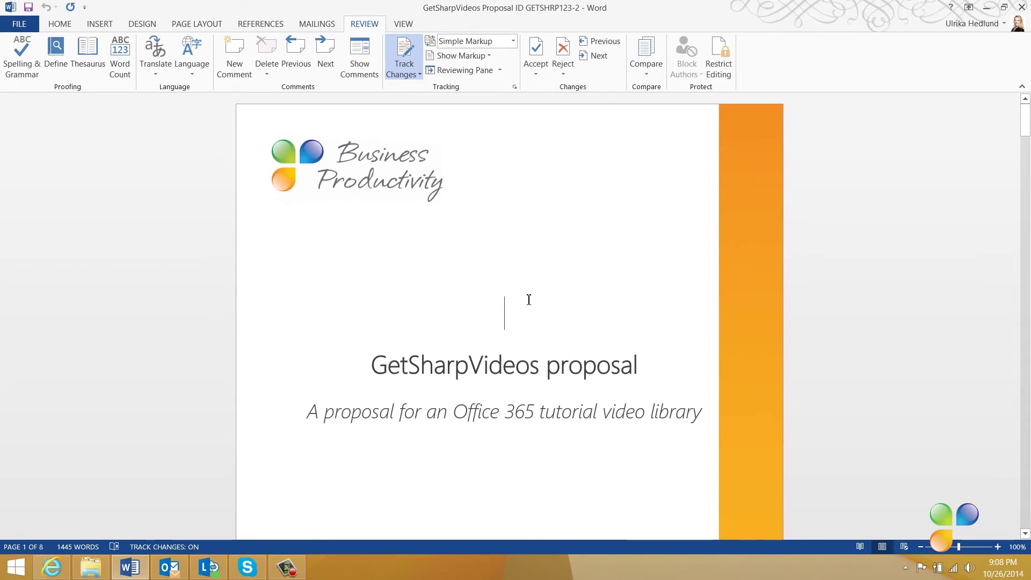
Step: Show the revisions pane vertically beside the proposal and set the markup view to All Markup
click(500, 70)
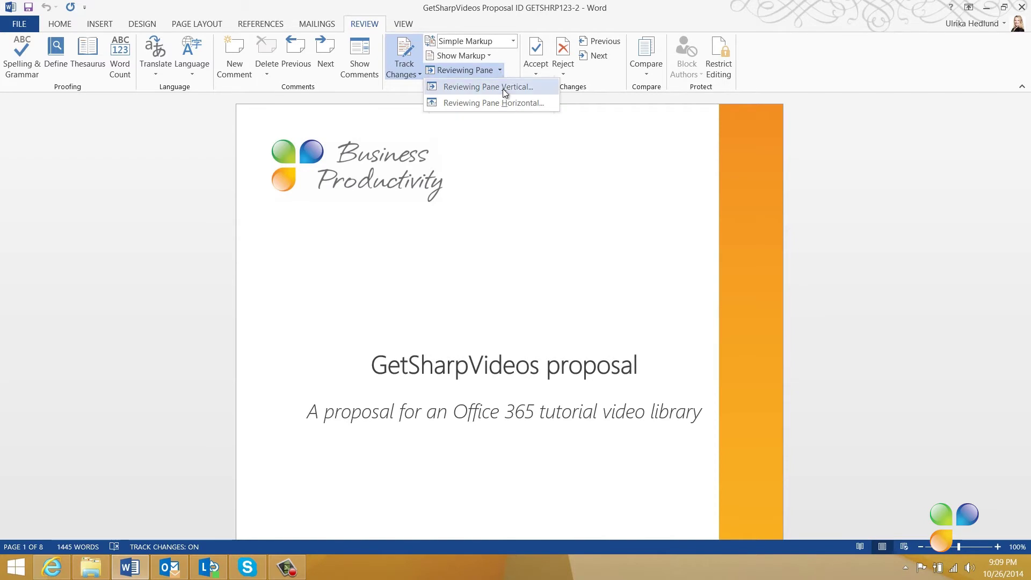
click(502, 88)
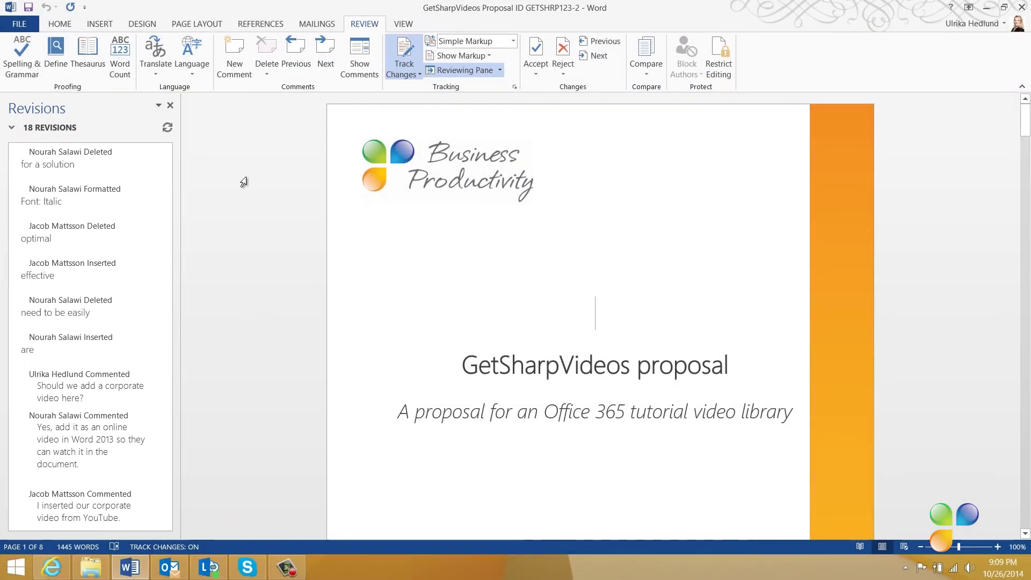
click(514, 42)
click(491, 69)
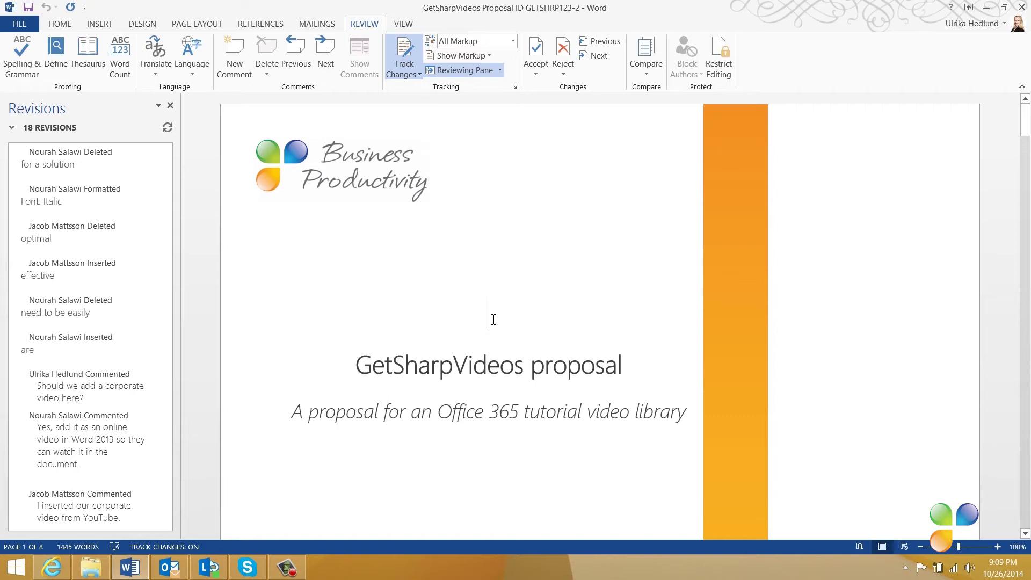
click(597, 56)
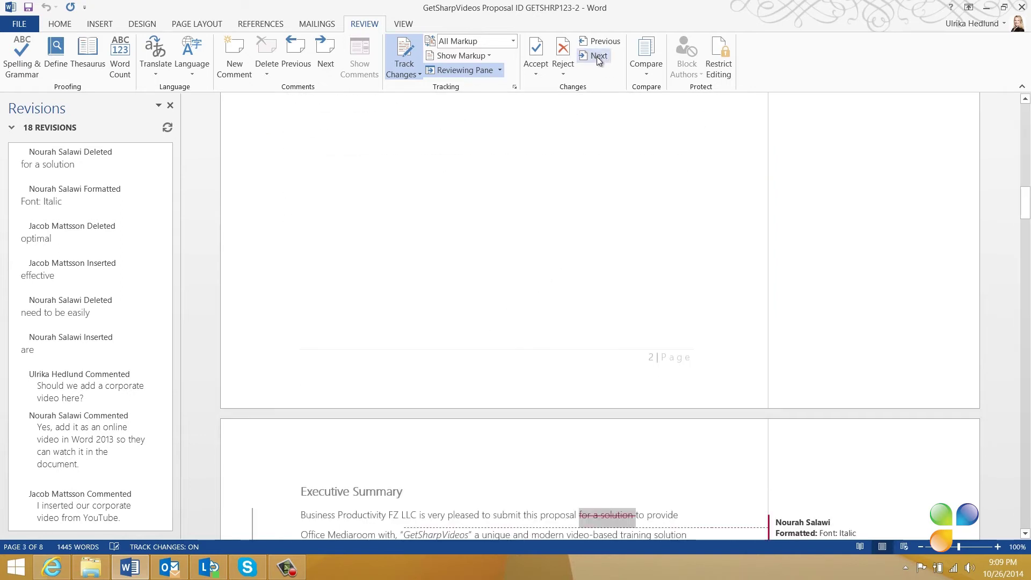
scroll(606, 135, down, 2)
scroll(605, 136, down, 3)
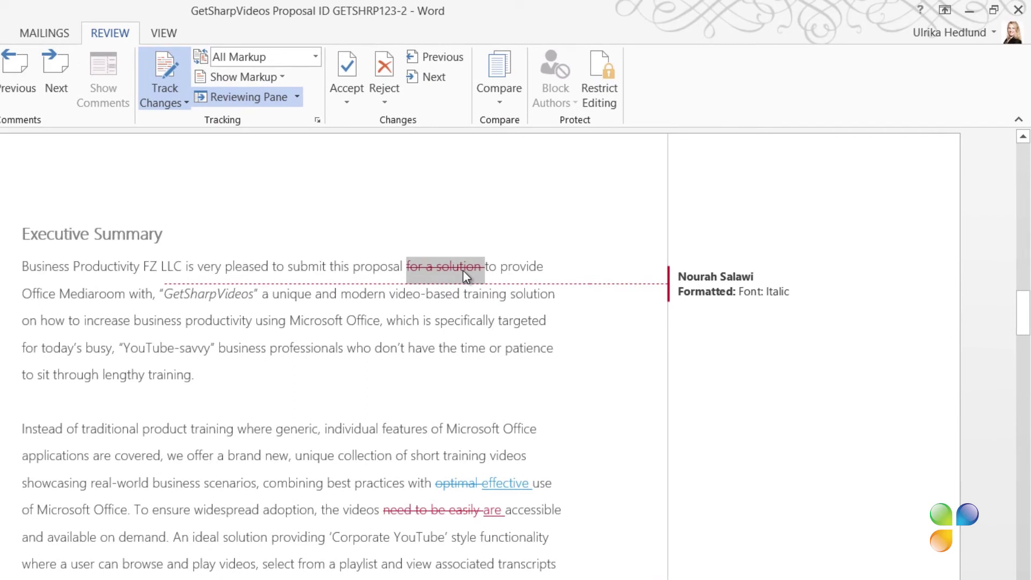
mouse_move(463, 270)
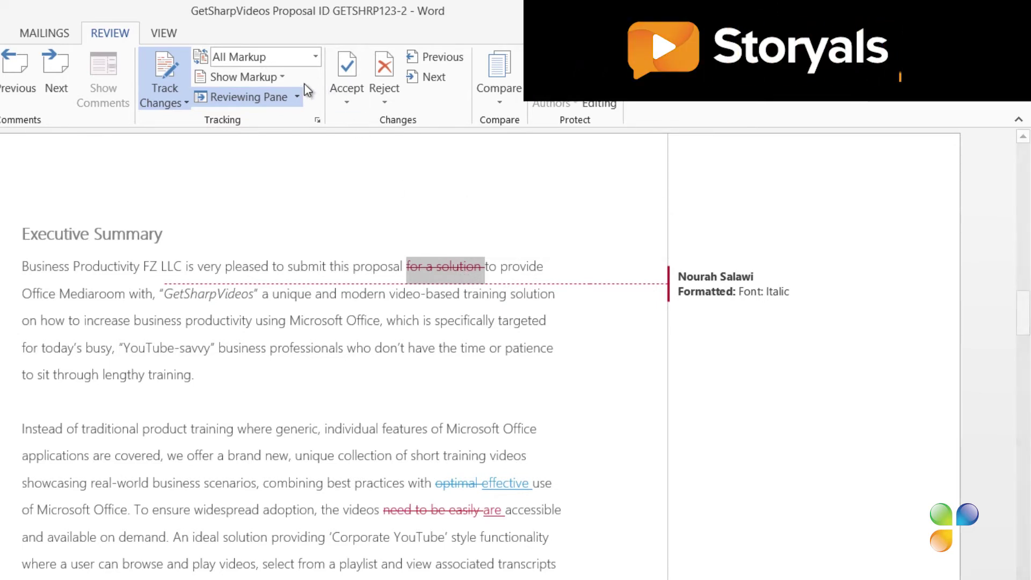
Step: Show revisions in balloons in the margin
click(282, 76)
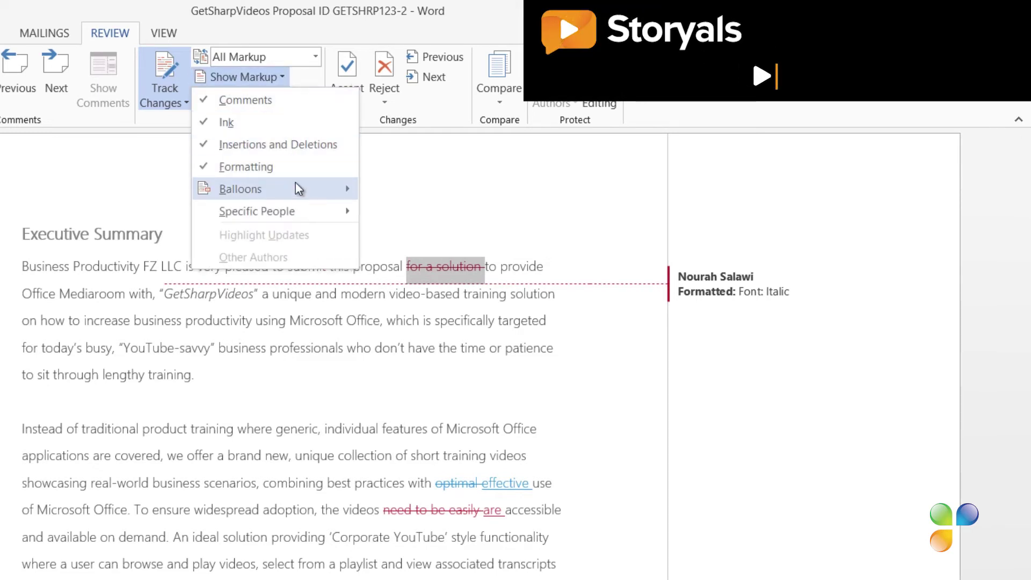
mouse_move(296, 188)
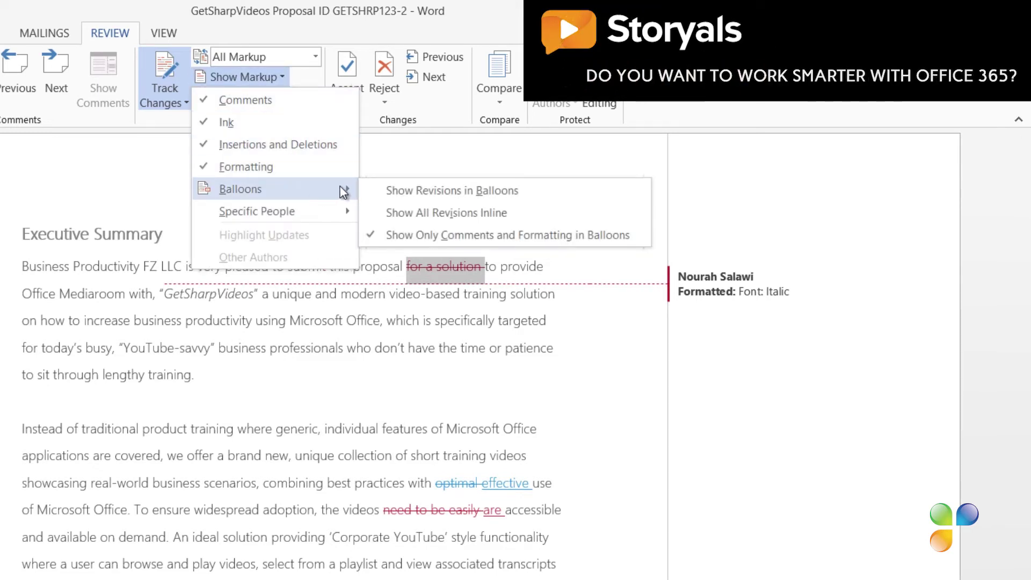
click(387, 191)
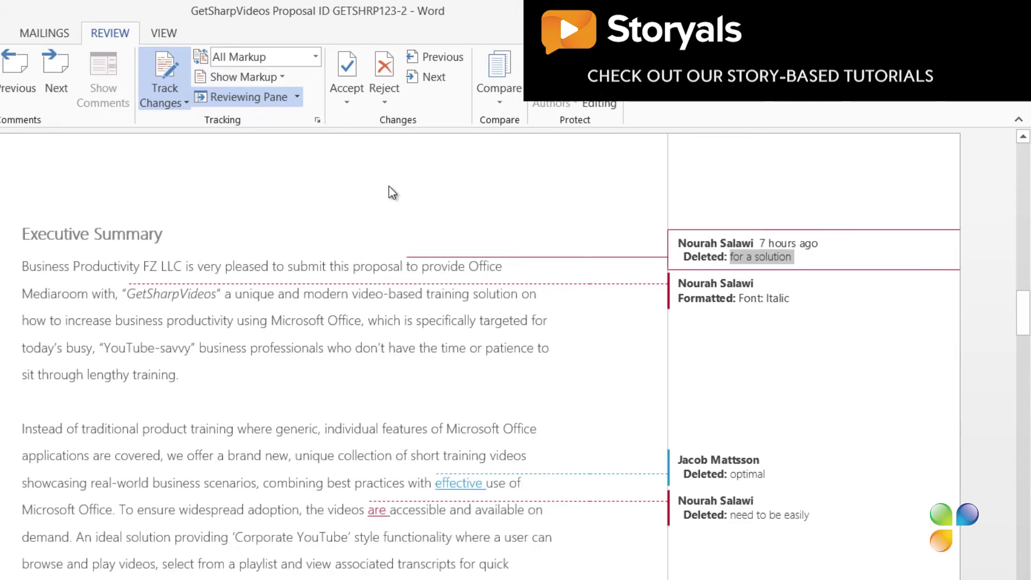
Step: Accept the Executive Summary edits (for a solution, optimal, effective, need to be easily) but reject GetSharpVideos italics
mouse_move(763, 256)
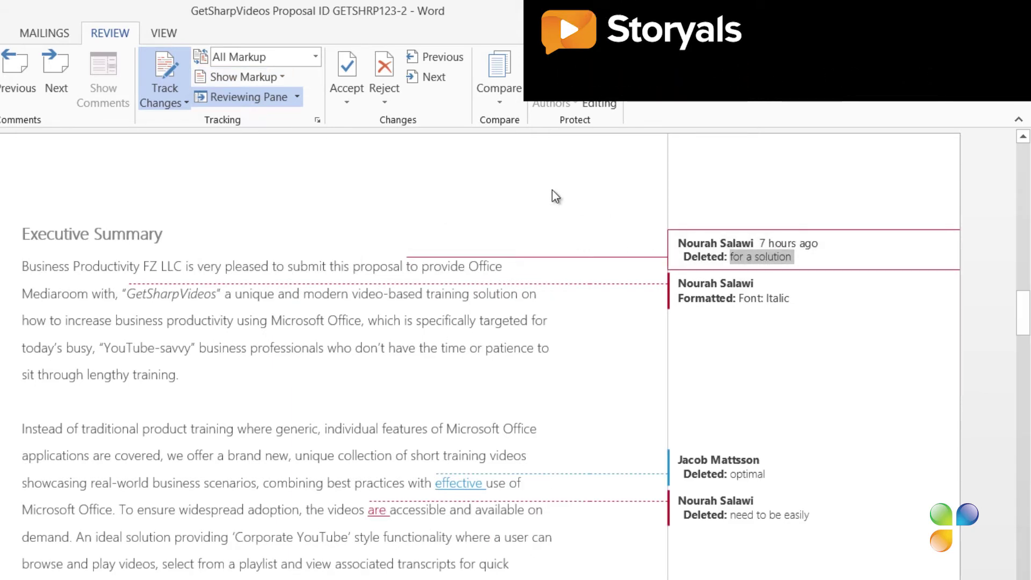
click(347, 64)
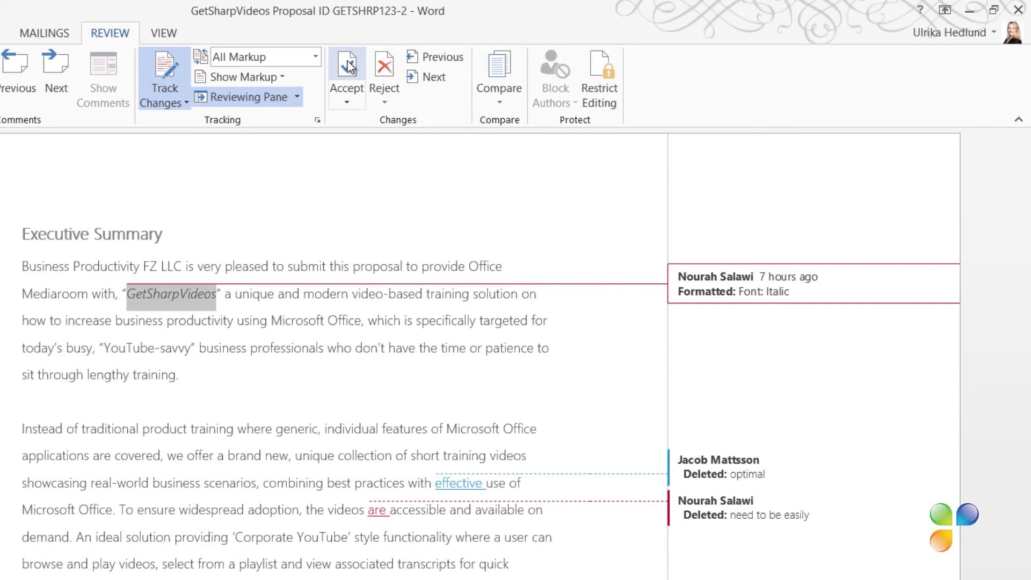
click(393, 67)
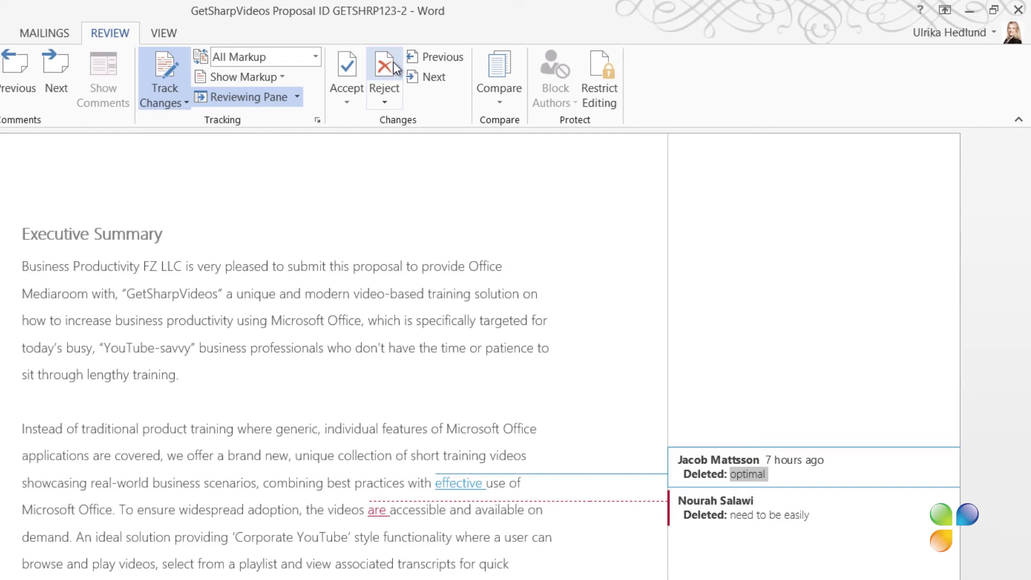
click(346, 68)
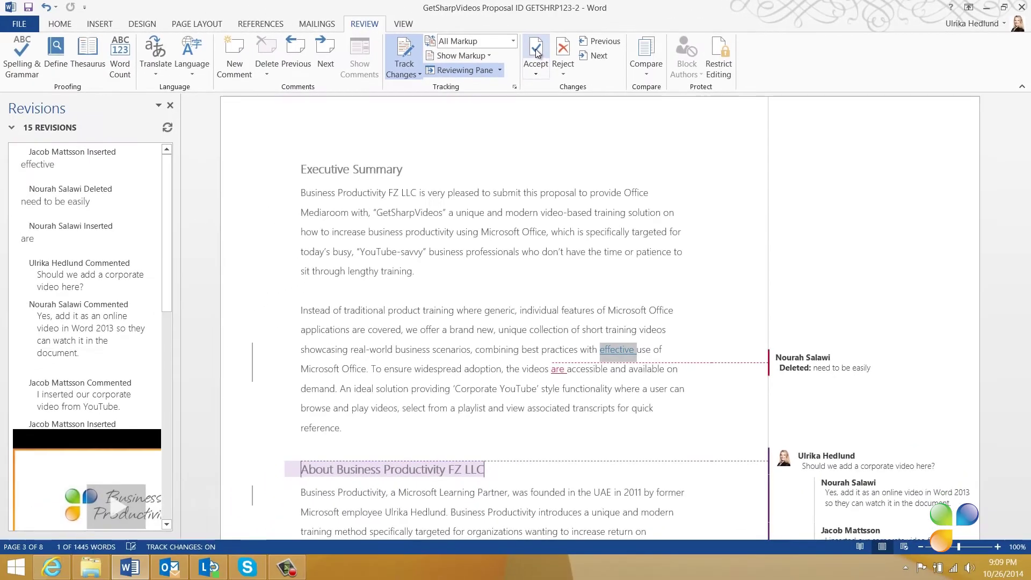
click(474, 60)
click(536, 51)
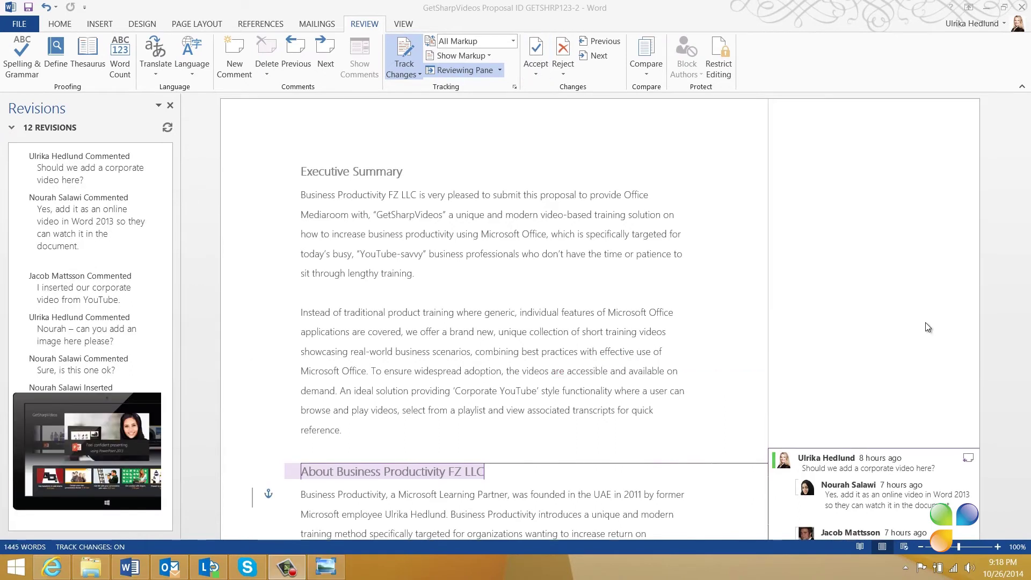
Step: Delete the corporate-video comment thread on the About Business Productivity heading
scroll(923, 323, down, 2)
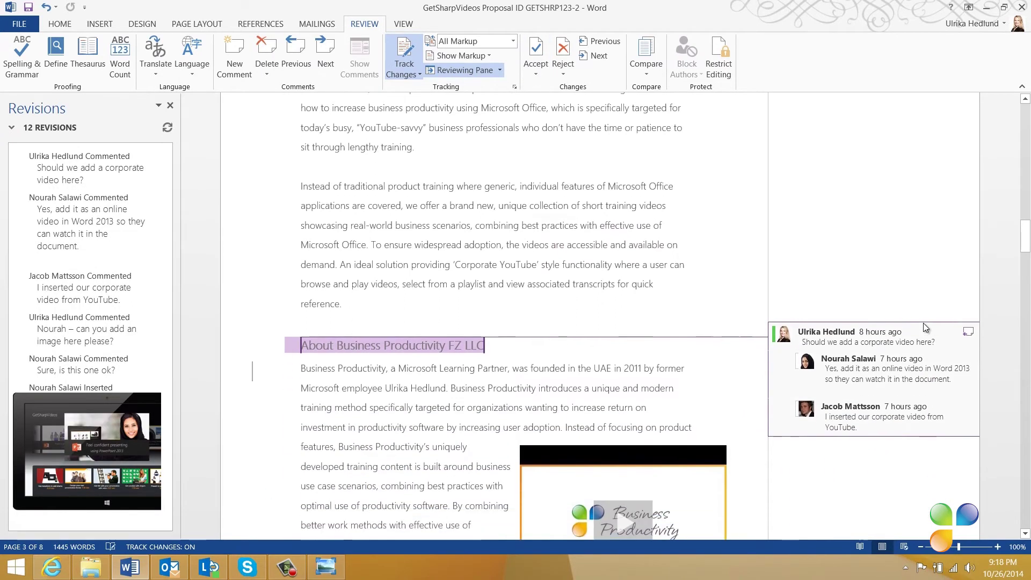
scroll(922, 323, down, 3)
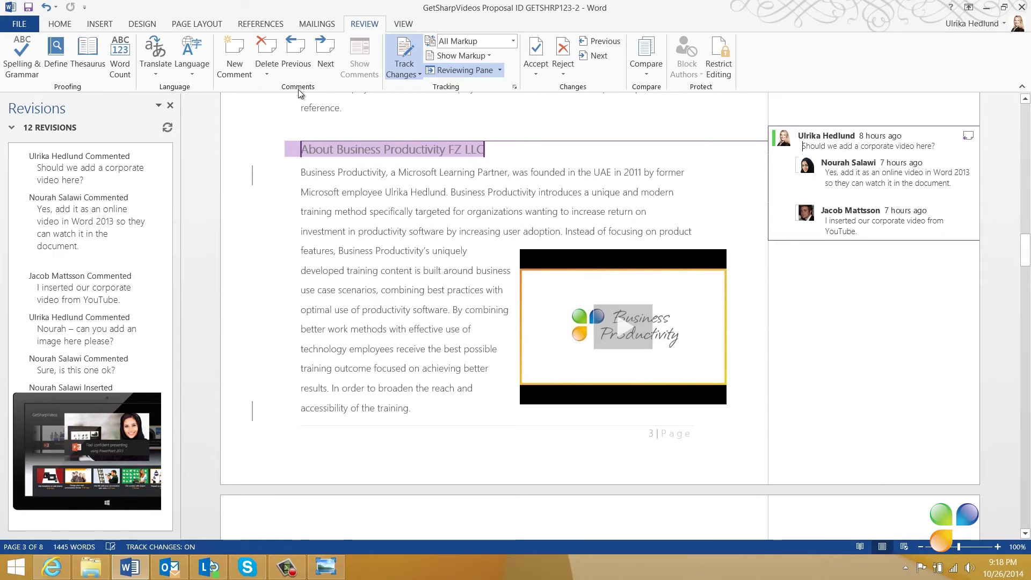
click(266, 48)
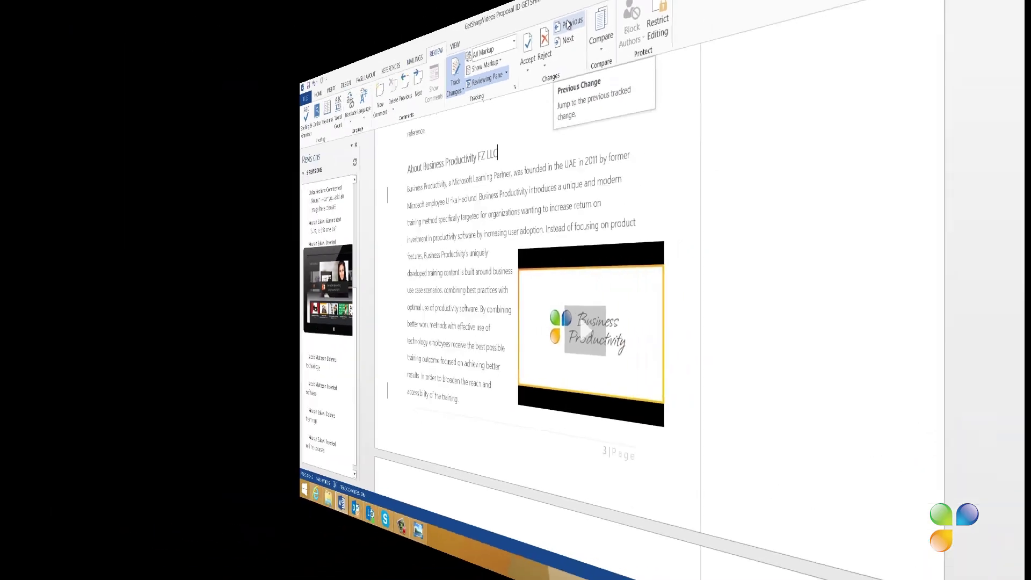
Step: Accept all remaining changes and stop tracking, close the revisions pane, and return to page 1
click(600, 43)
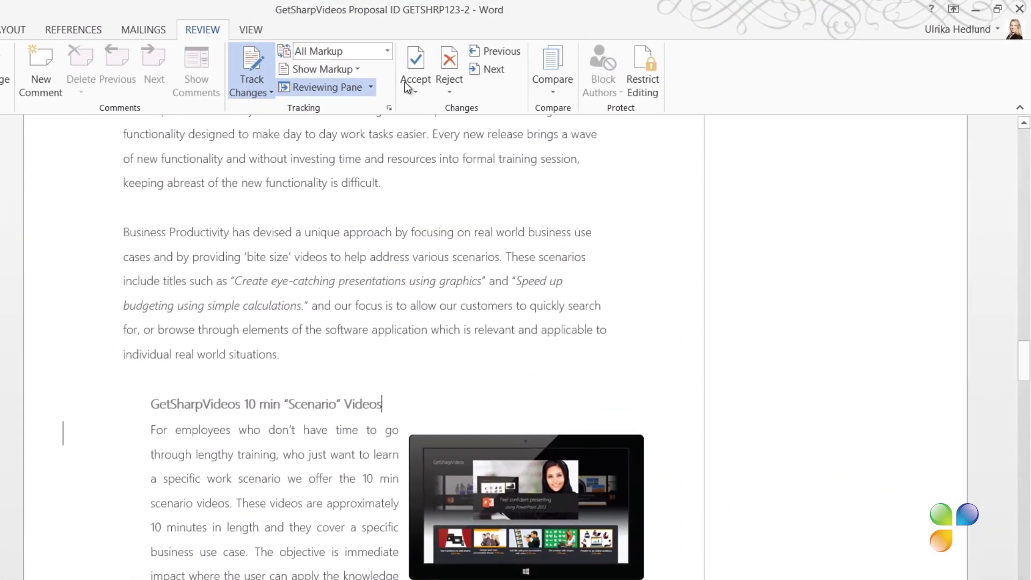
click(414, 86)
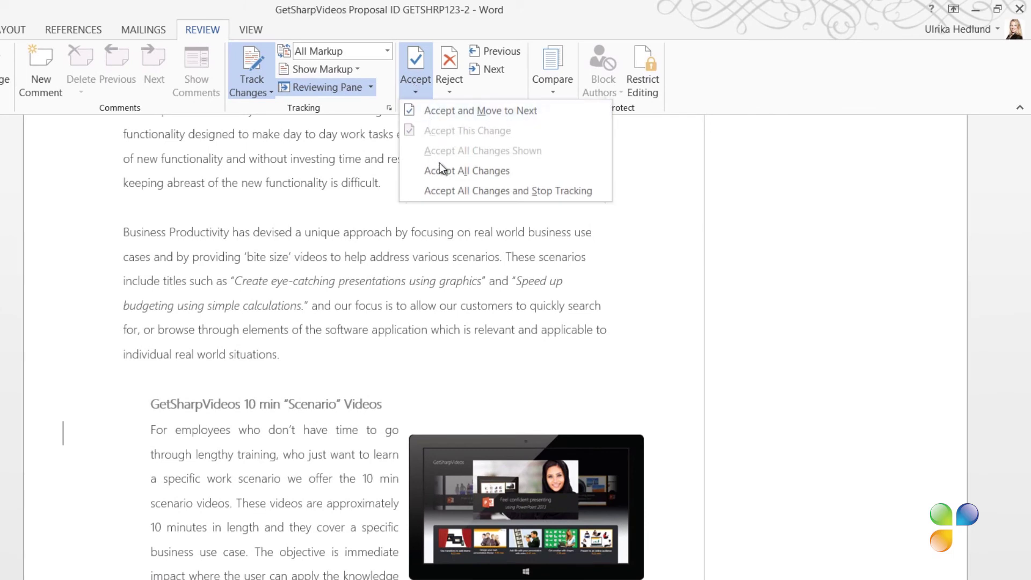
click(439, 191)
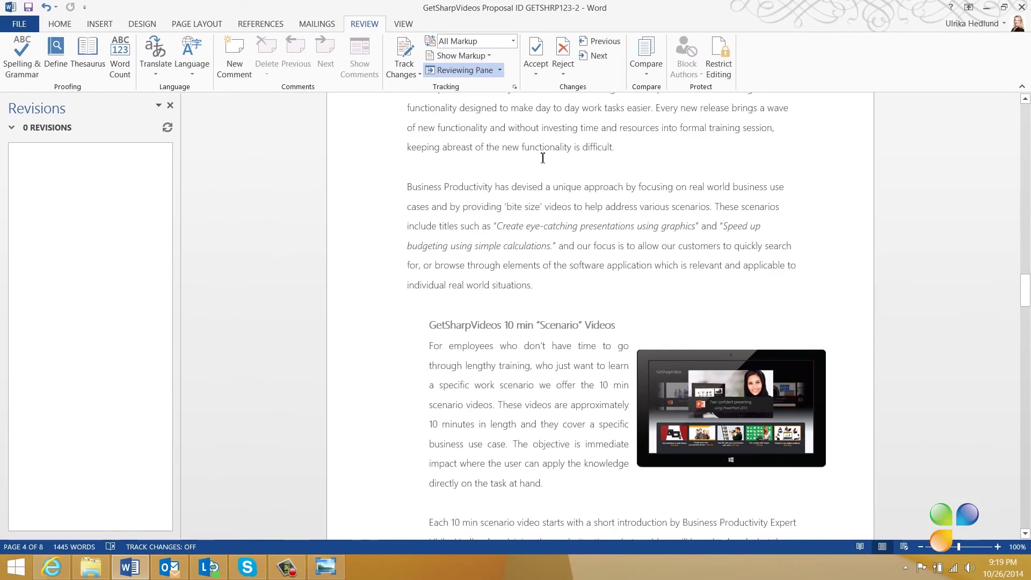
click(170, 106)
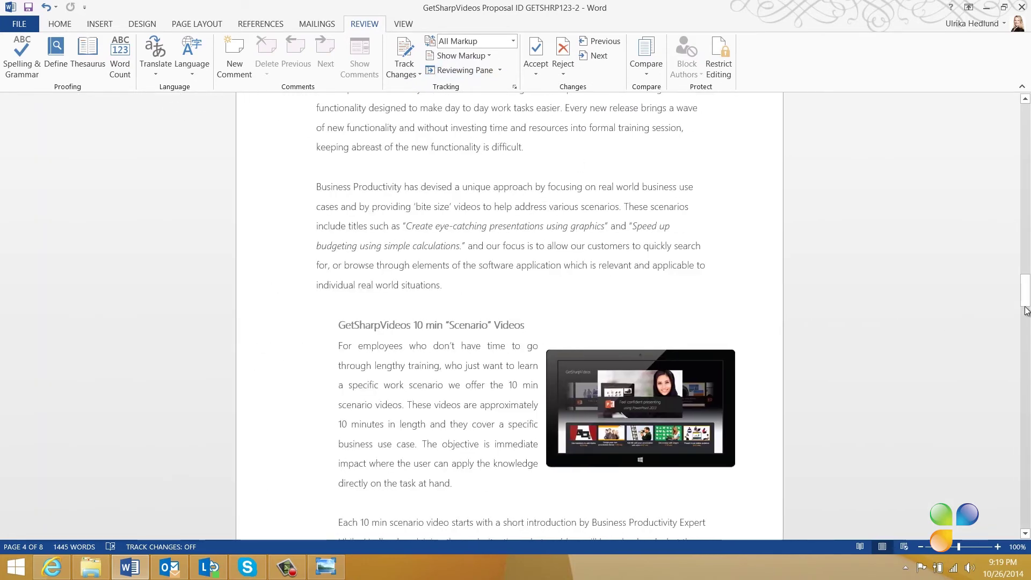
drag(1024, 292, 1011, 109)
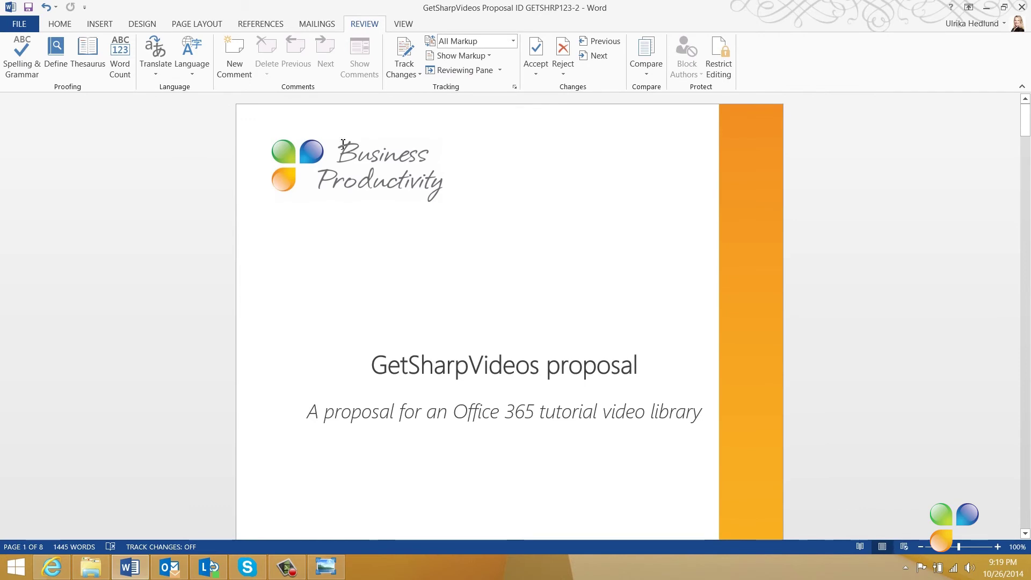
Step: Start the Document Inspector from File > Info, saving the proposal when prompted
click(22, 23)
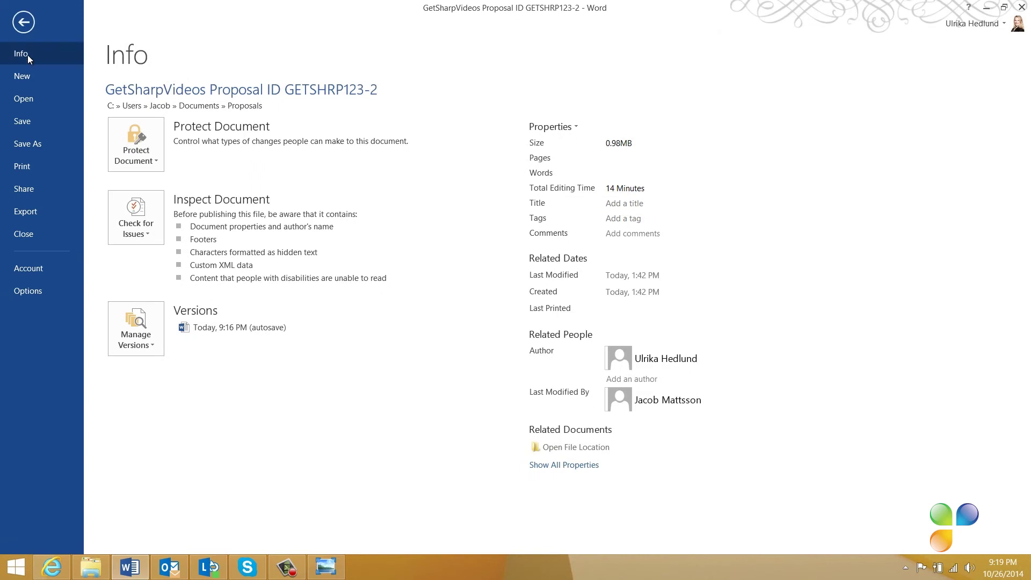
click(141, 220)
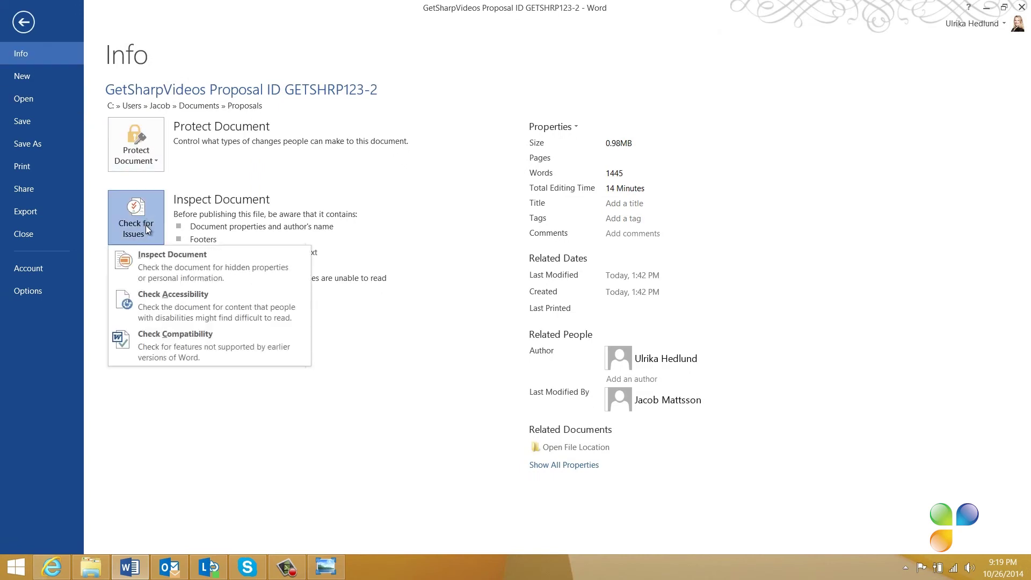
click(165, 256)
click(492, 325)
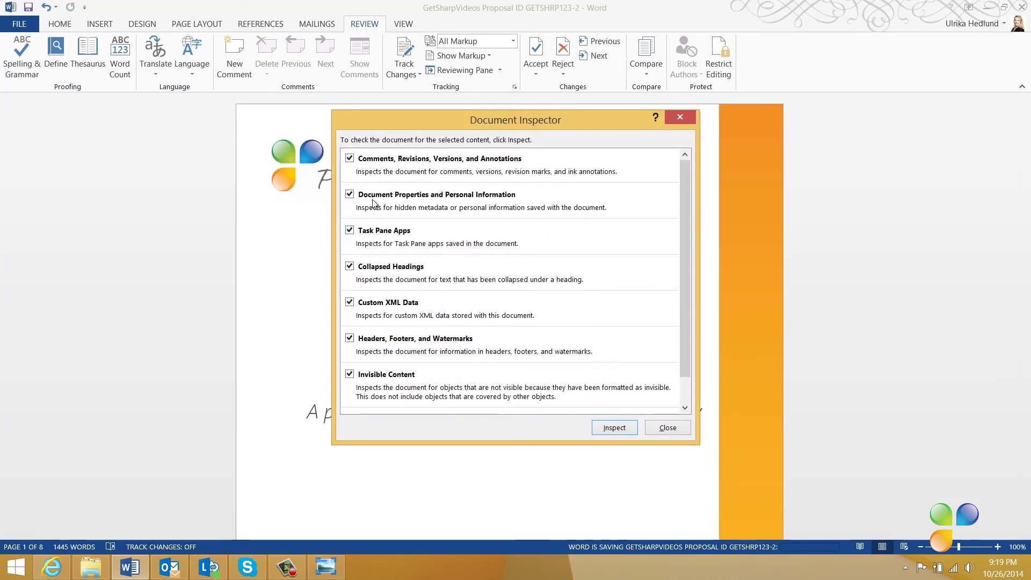
Step: Inspect only for comments, revisions and hidden text, skipping all other categories
click(349, 195)
click(349, 230)
click(349, 266)
click(350, 302)
click(349, 338)
click(350, 374)
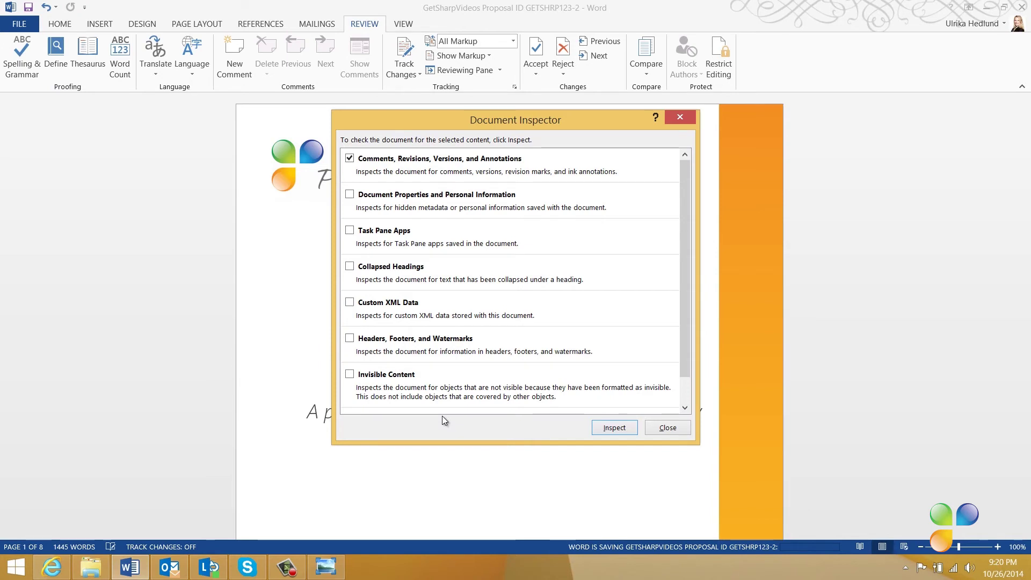
click(609, 429)
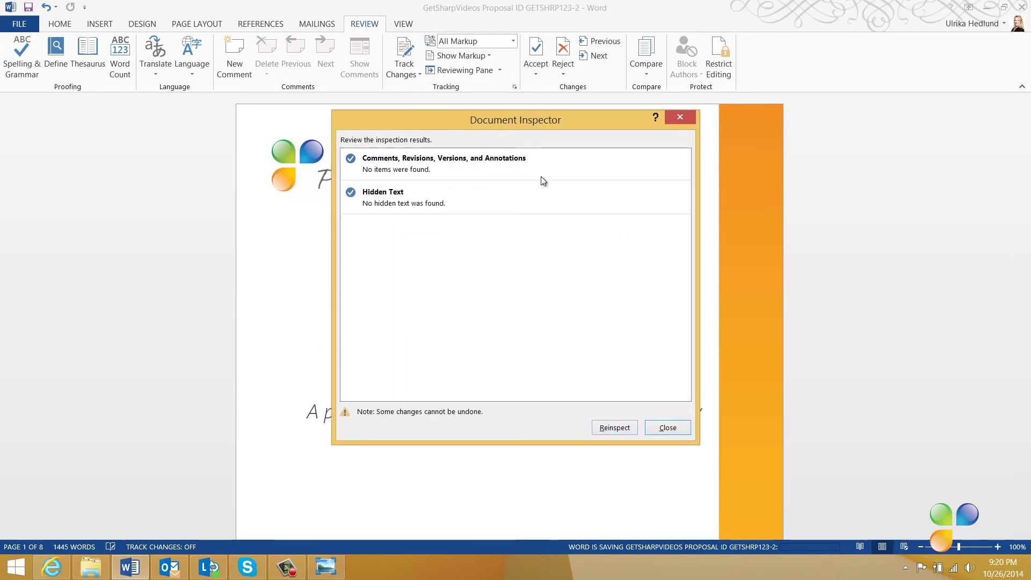
Step: Close the Document Inspector results
click(667, 428)
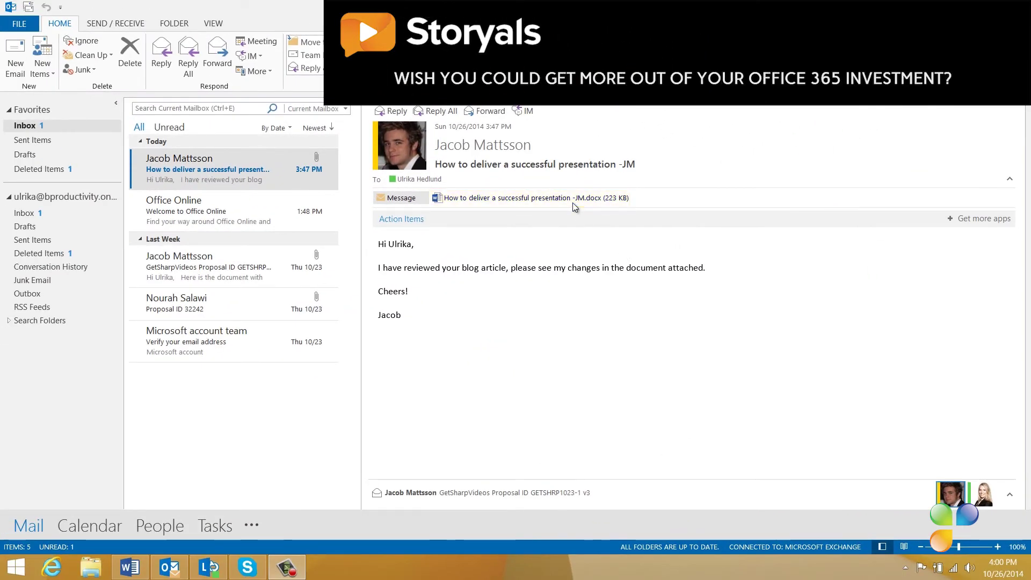
Step: Open the attached -JM blog article and close its empty revisions pane on the Review tab
double_click(574, 198)
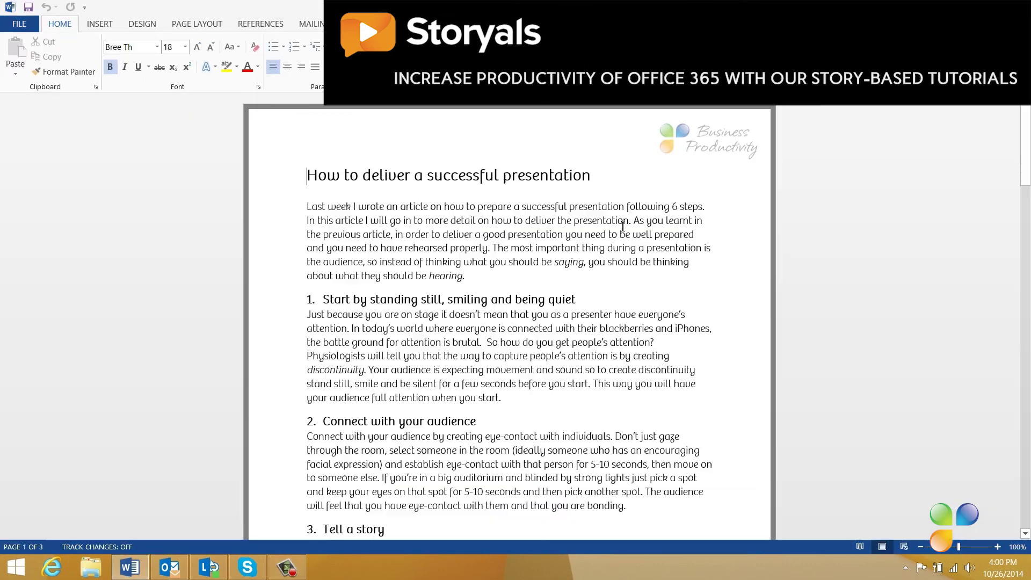
click(365, 24)
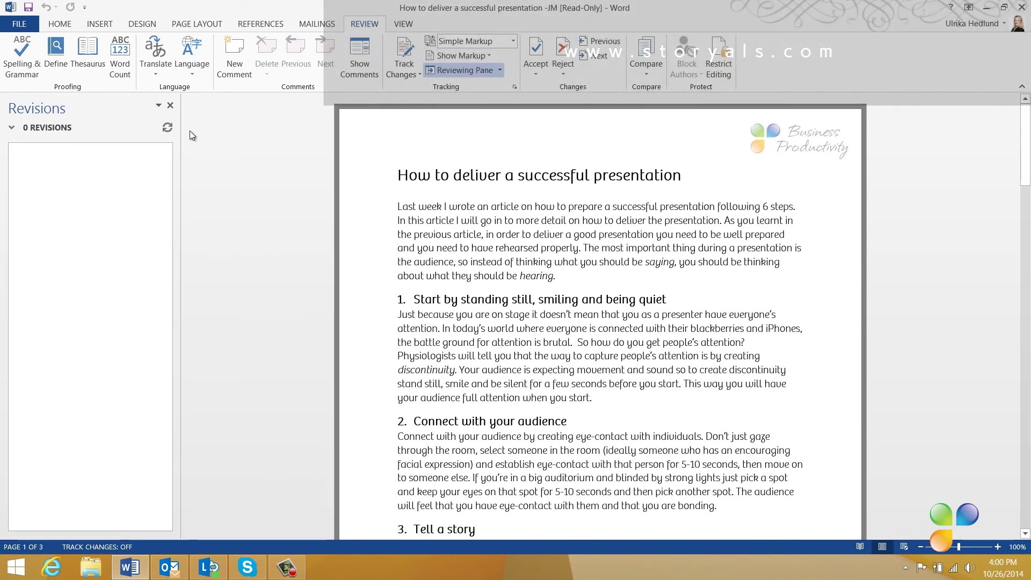
click(173, 108)
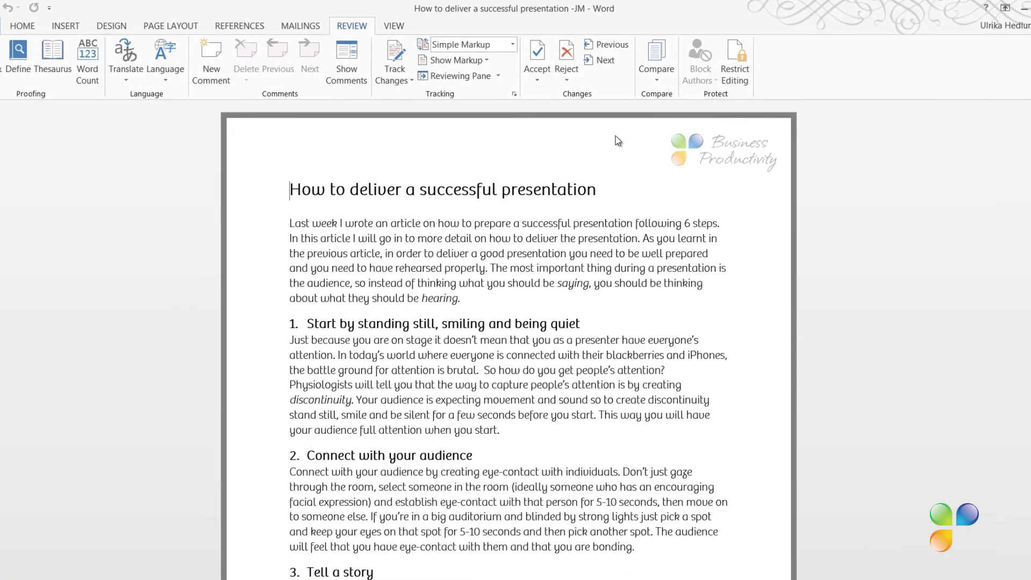
Step: Start a document comparison with the original blog article from the Blog articles folder
click(647, 65)
click(693, 122)
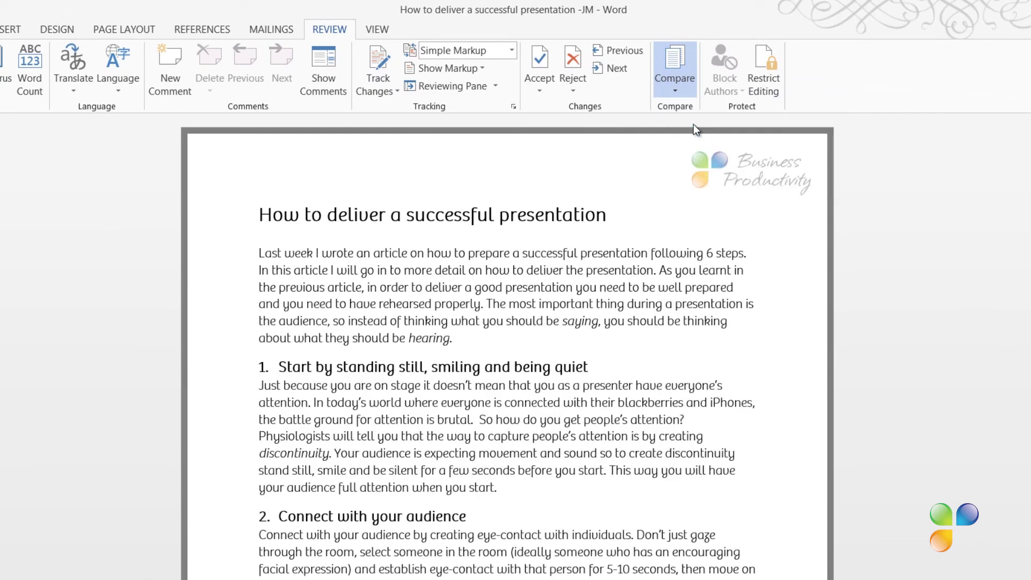
click(494, 311)
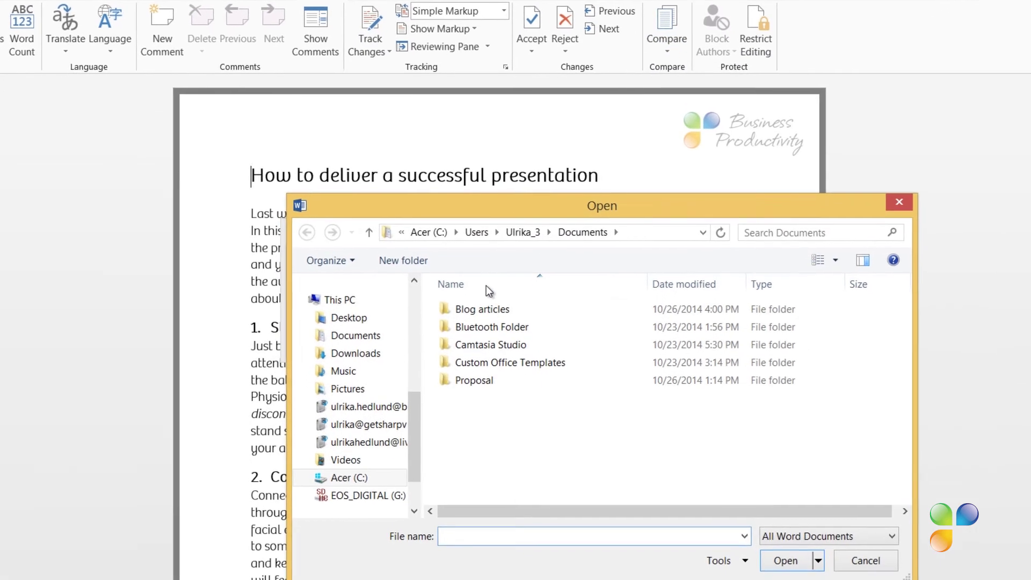
double_click(476, 252)
click(621, 277)
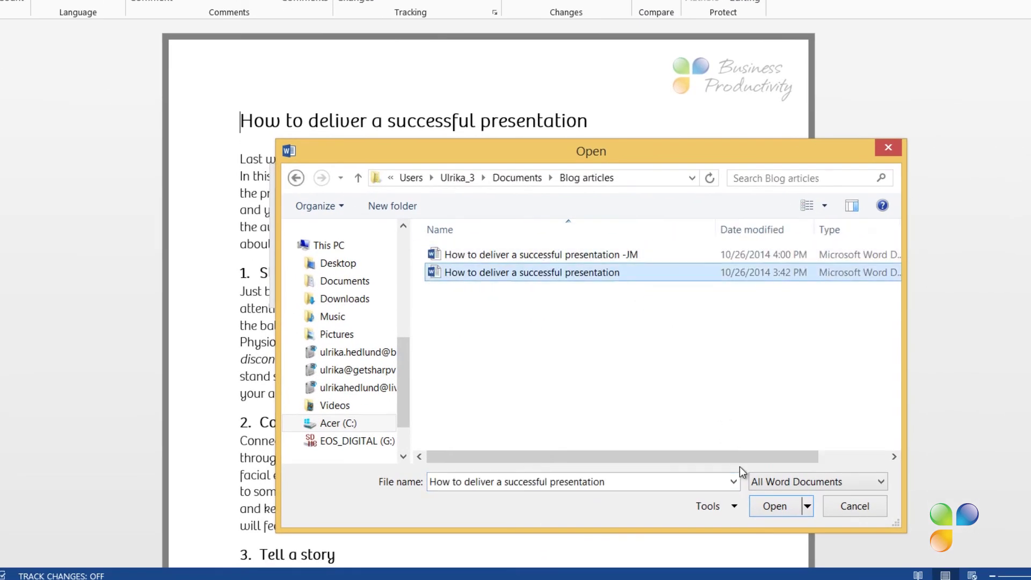
click(774, 507)
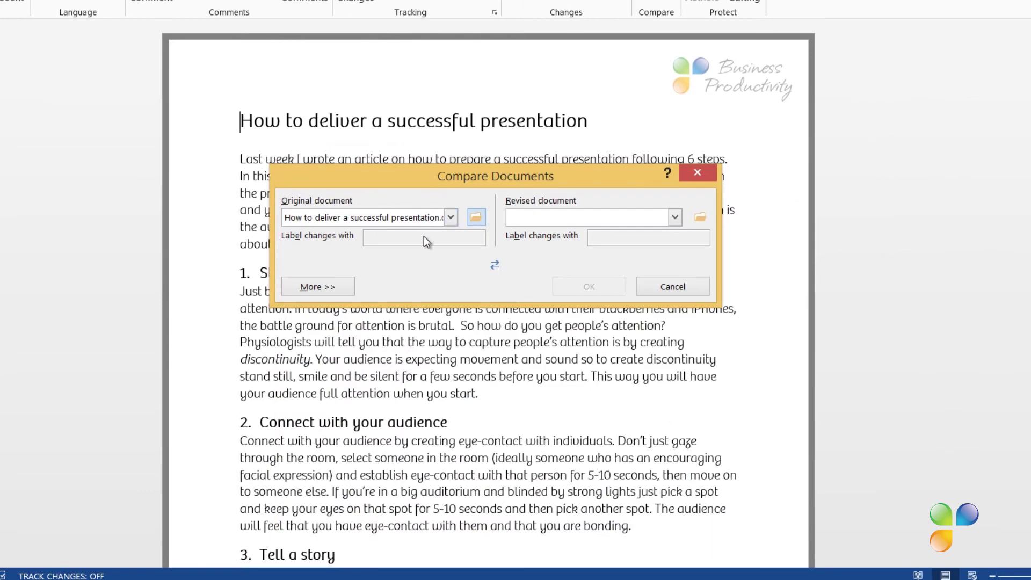
Step: Choose the -JM article as the revised document, label changes JM, and run the comparison
click(700, 217)
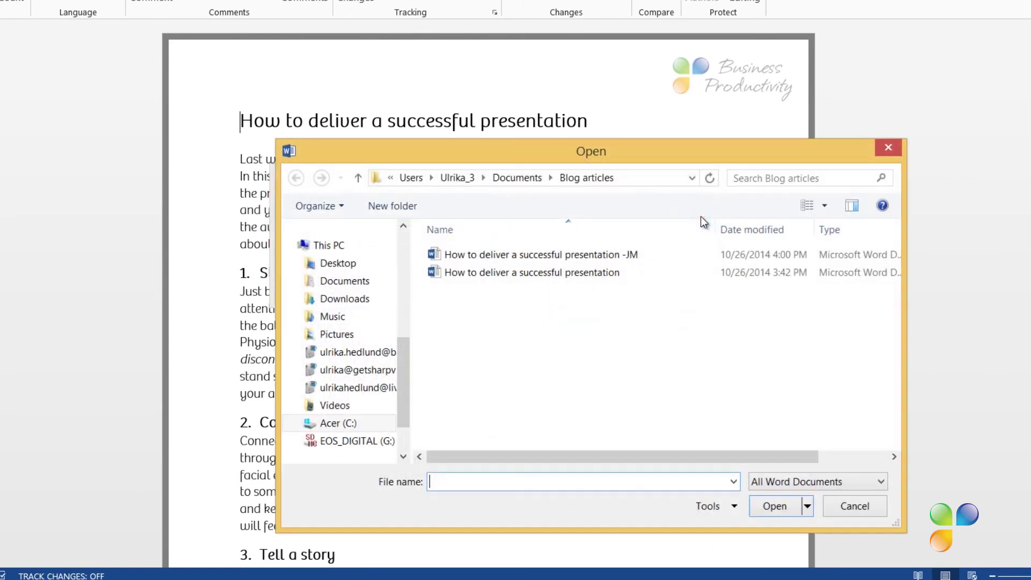
click(601, 254)
click(781, 504)
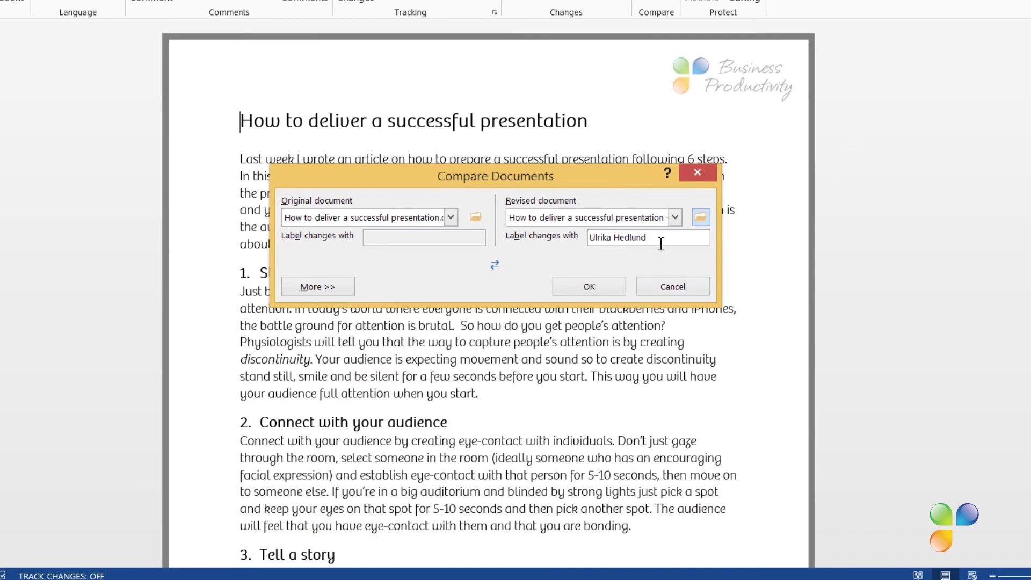
drag(659, 238, 596, 239)
text(JM)
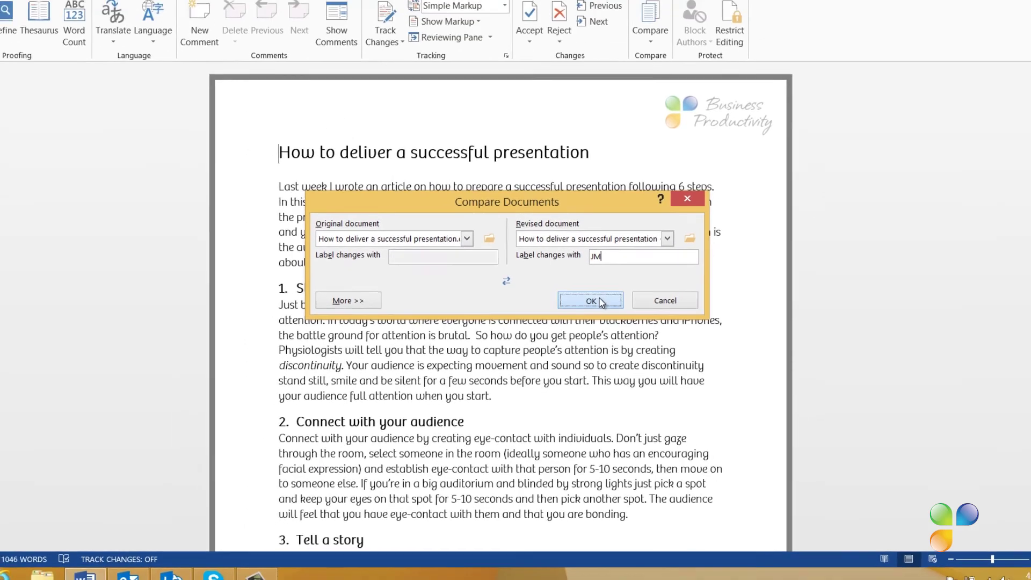
click(591, 301)
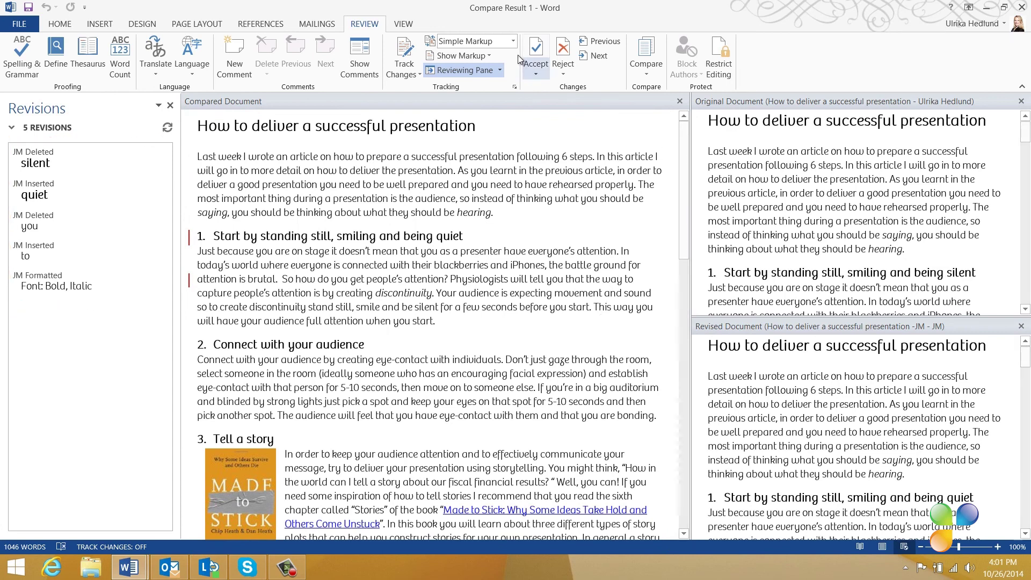
Step: Switch to All Markup and accept all five JM revisions: silent→quiet, you→to, and 93% formatting
click(512, 42)
click(506, 69)
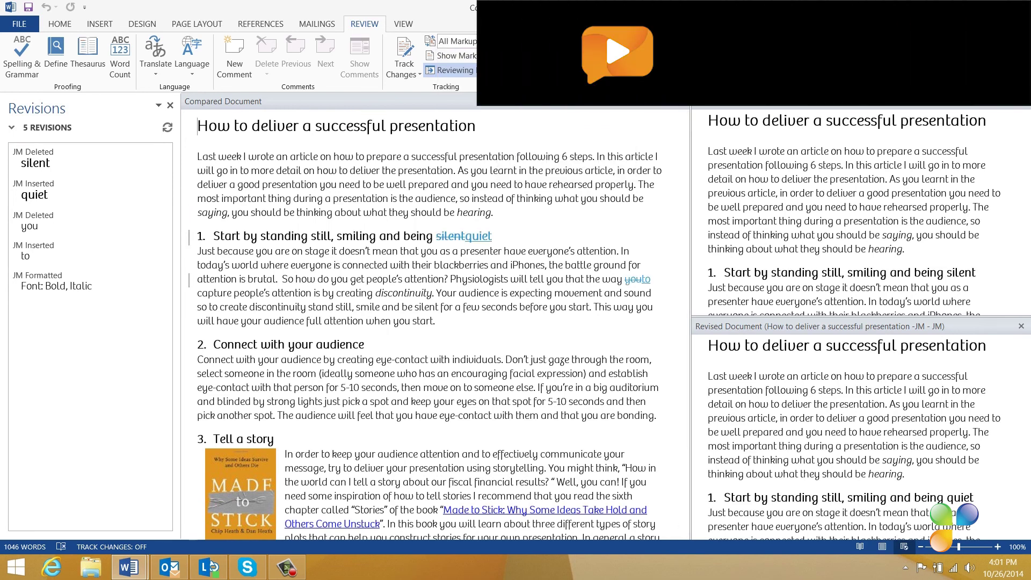
click(538, 51)
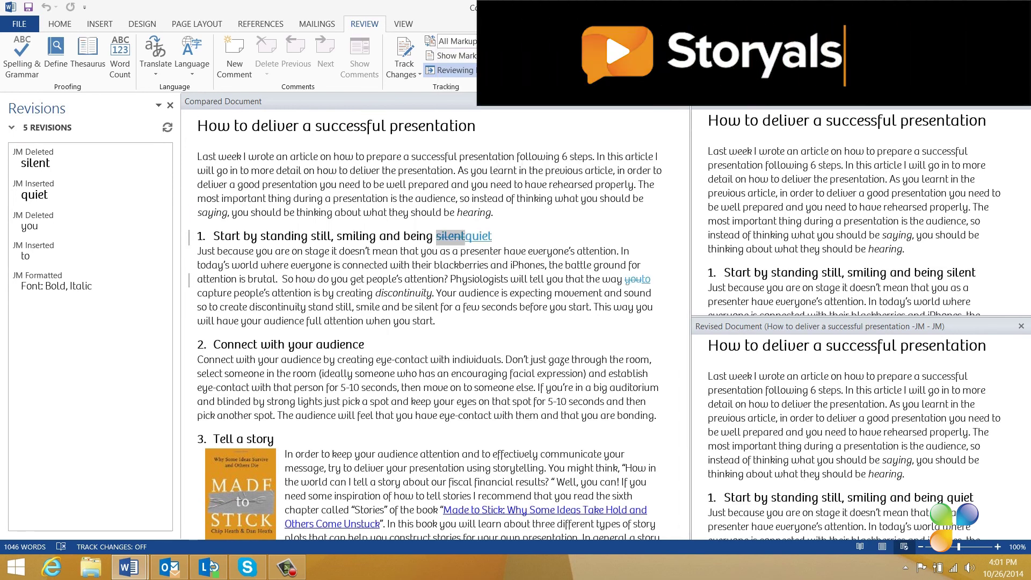
click(538, 51)
click(538, 51)
click(538, 51)
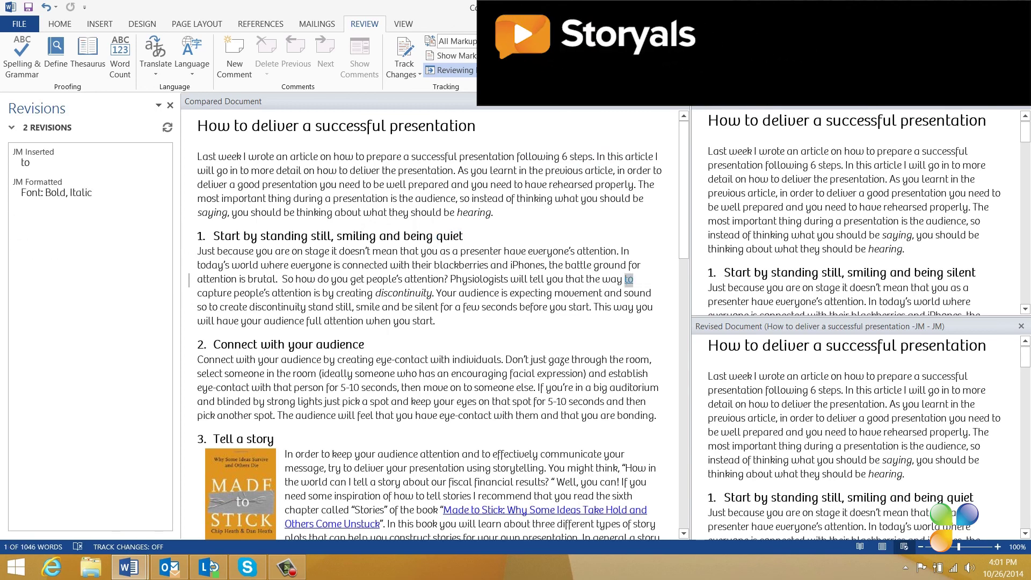
click(538, 51)
click(538, 51)
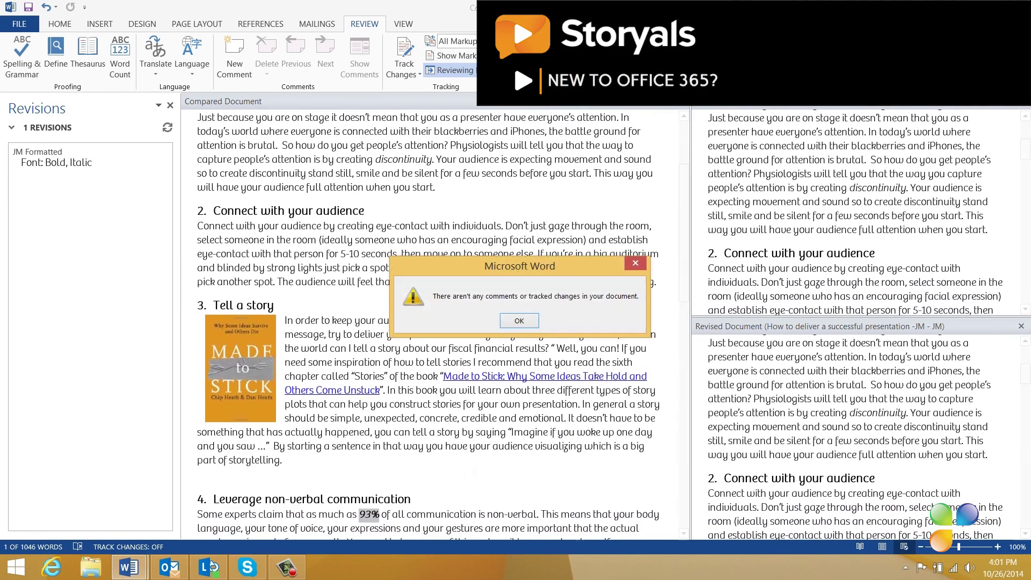
click(519, 320)
scroll(523, 301, up, 5)
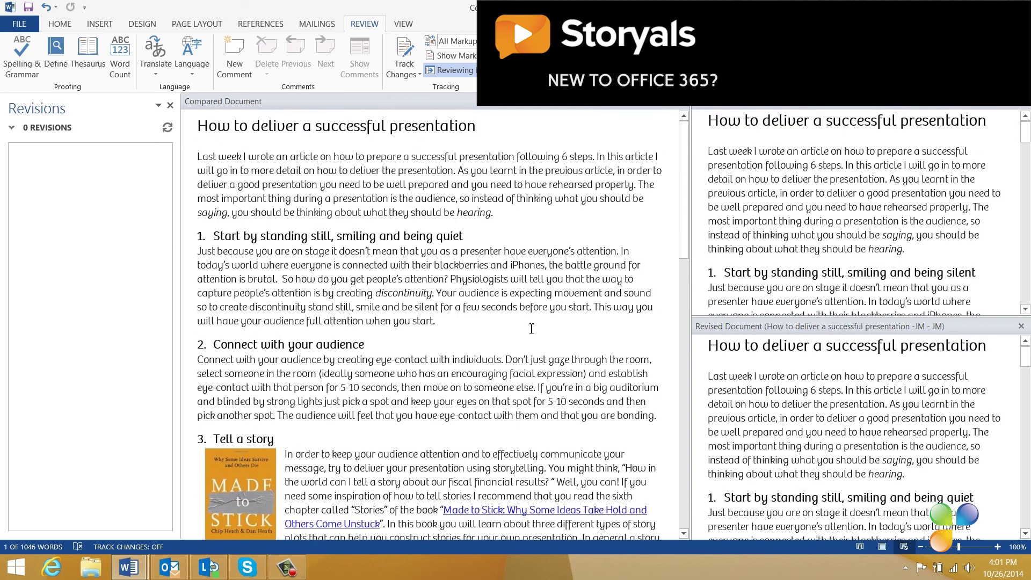